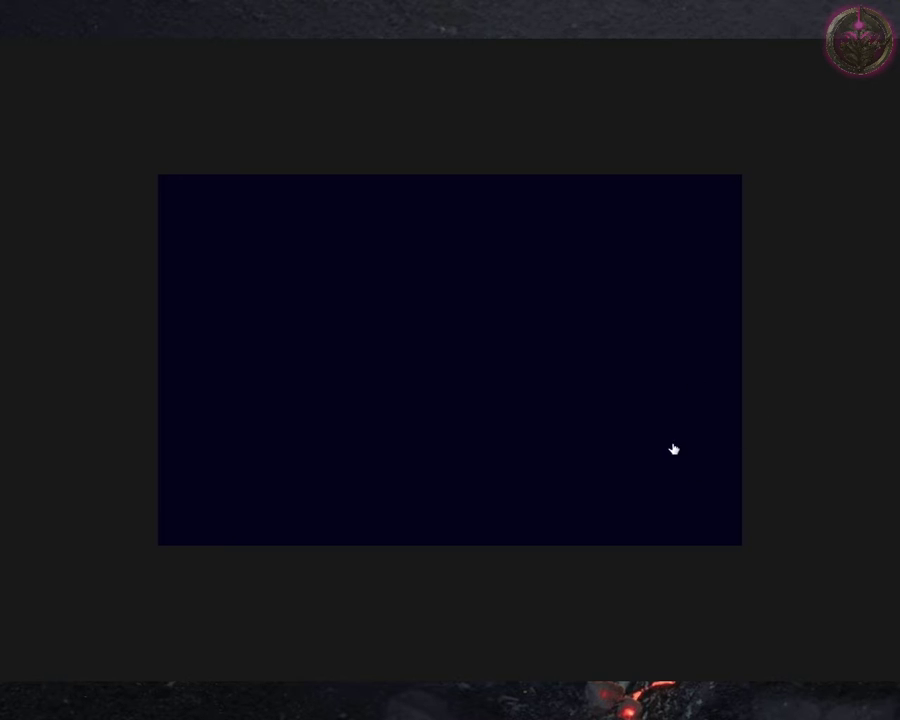
- Zoom in on the navy canvas and scatter faint white stars across it
click(269, 371)
drag(280, 325, 271, 400)
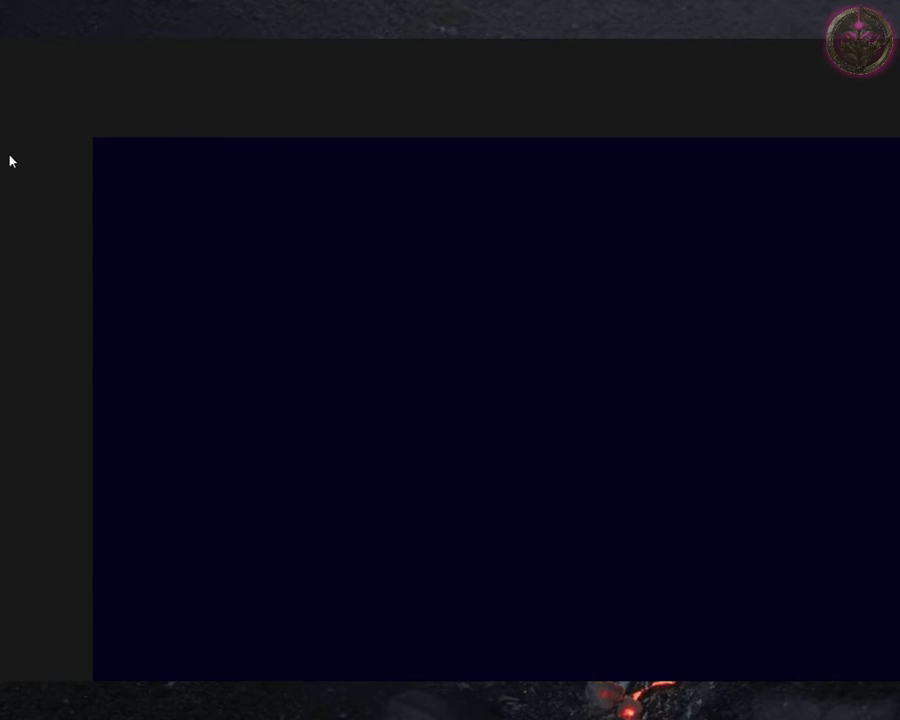
drag(475, 291, 450, 256)
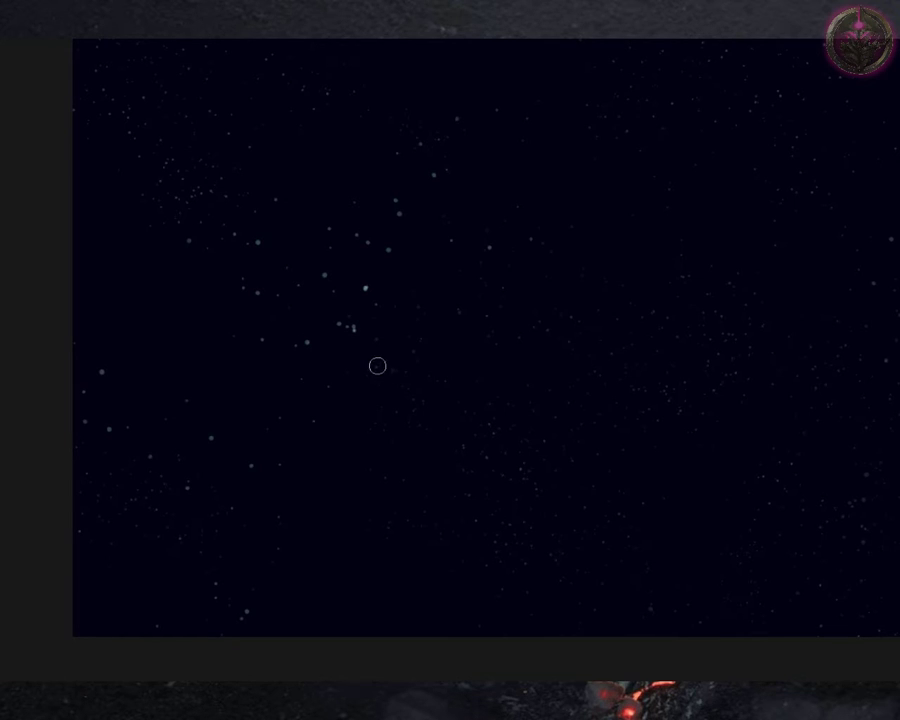
- Zoom in closer and pan around the starfield to frame the star clusters
click(326, 296)
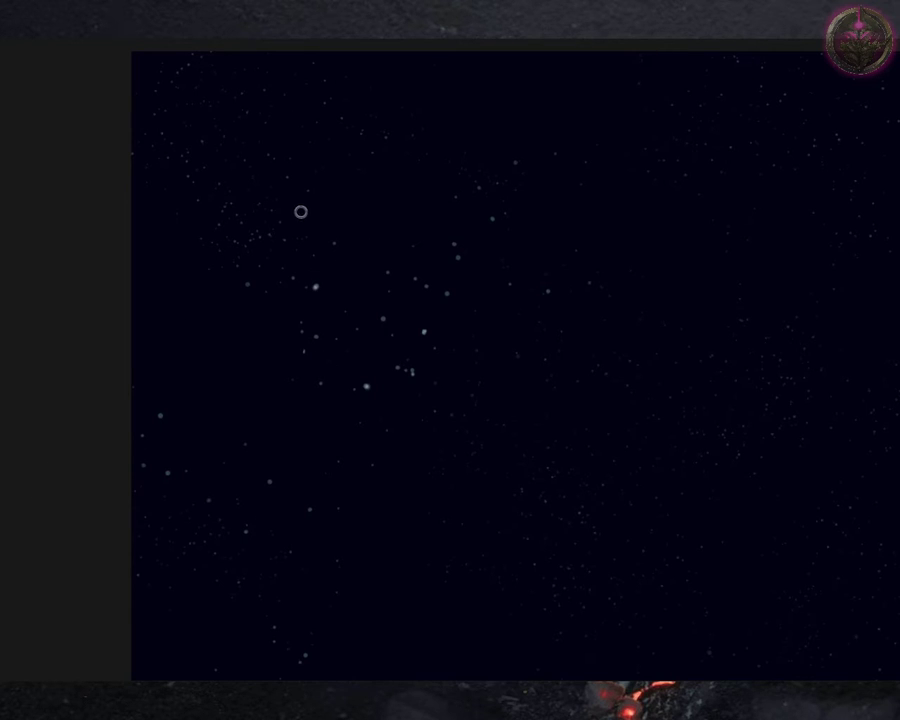
mouse_move(530, 369)
mouse_down()
mouse_move(187, 353)
mouse_move(170, 360)
mouse_up()
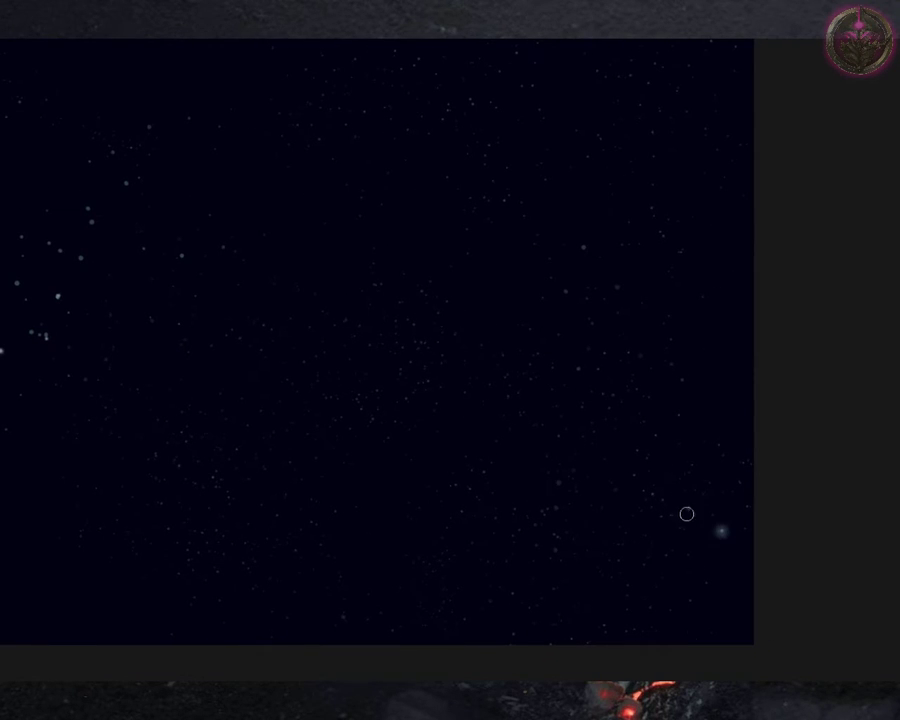
mouse_move(532, 462)
mouse_down()
mouse_move(508, 383)
mouse_move(333, 331)
mouse_up()
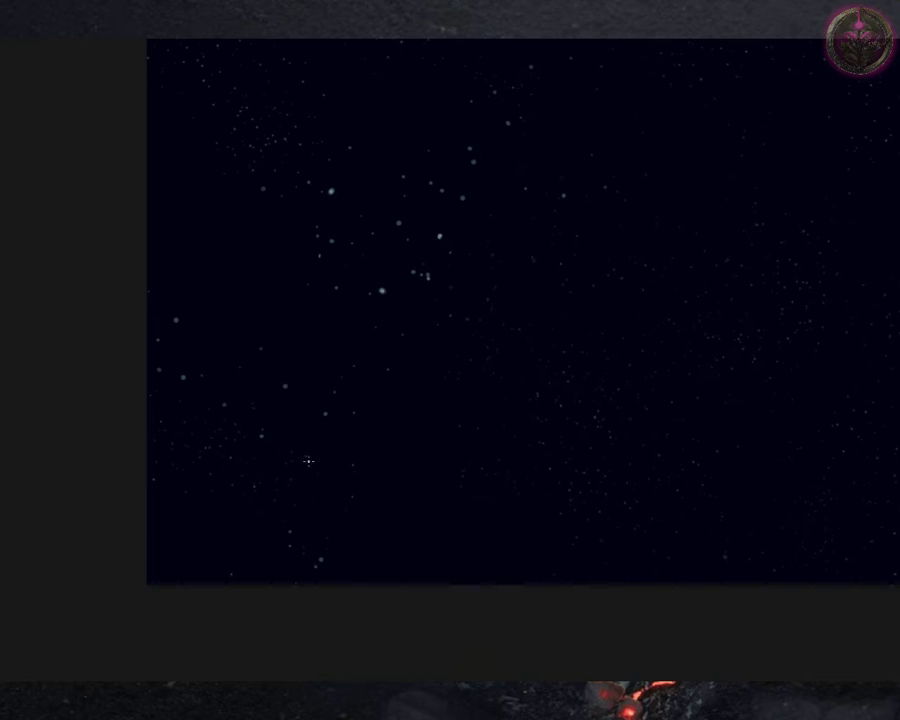
drag(216, 464, 222, 492)
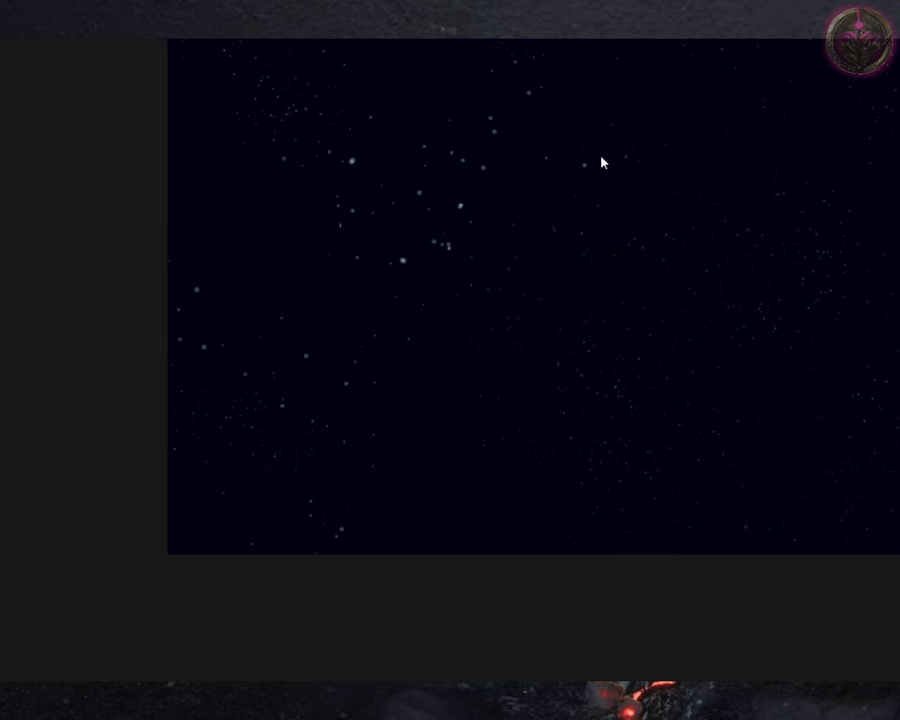
drag(436, 298, 406, 346)
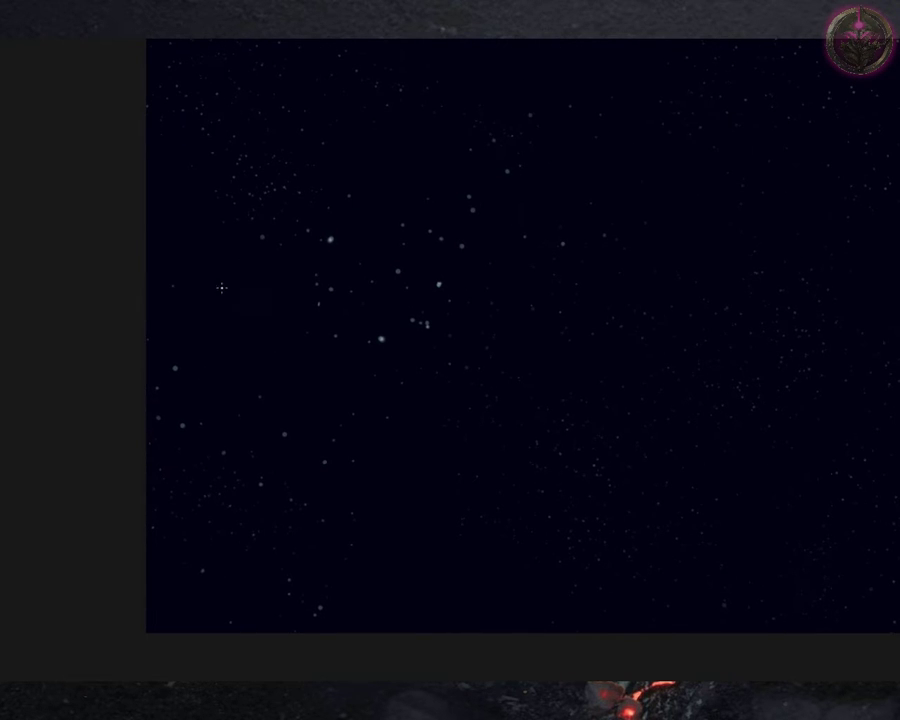
drag(221, 288, 219, 337)
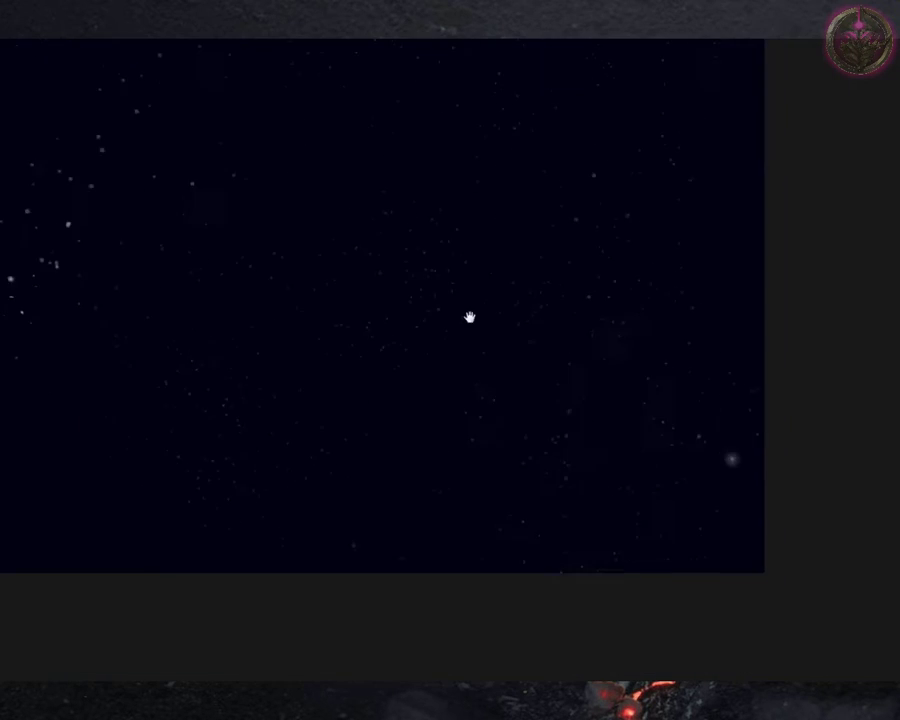
- Bring the lower starfield into view and adjust the zoom there
drag(590, 479, 580, 384)
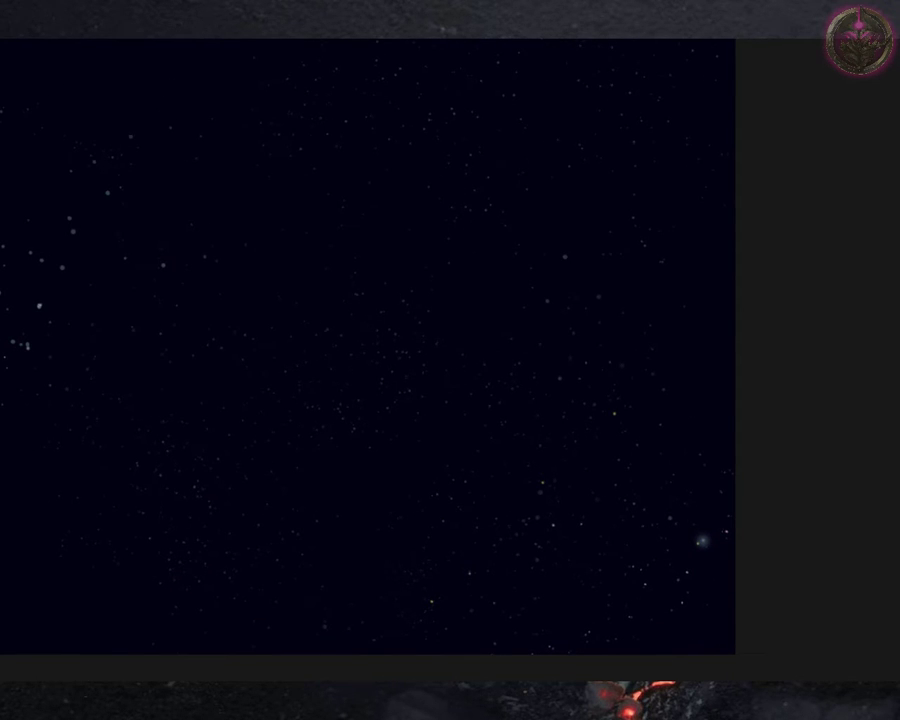
scroll(631, 201, up, 1)
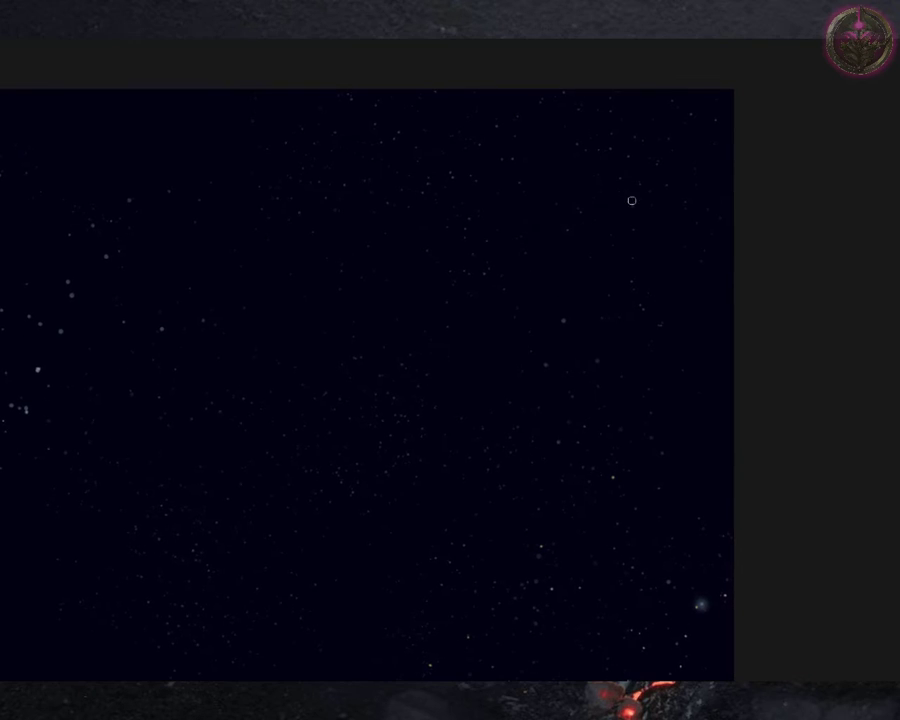
scroll(591, 130, down, 1)
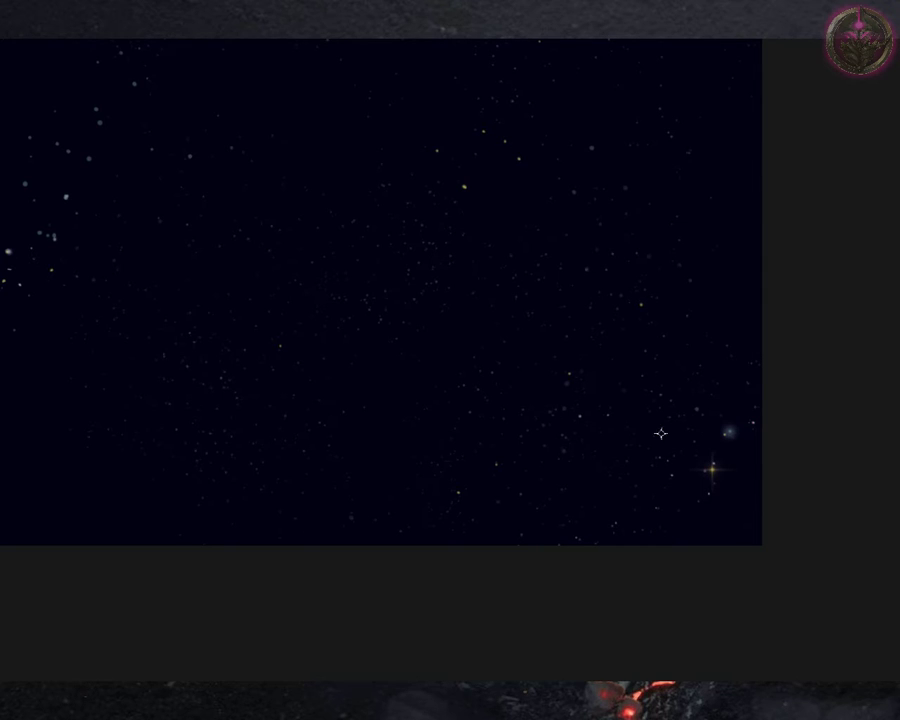
- Add a yellow and a white sparkle star in the lower right, then review the starfield
click(732, 427)
click(638, 482)
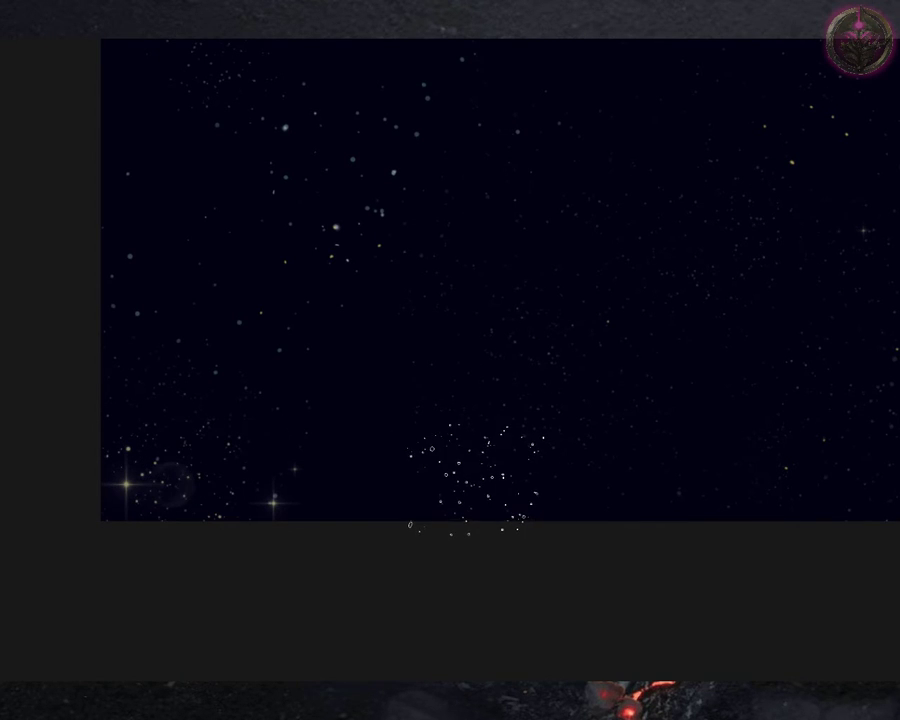
drag(416, 478, 395, 424)
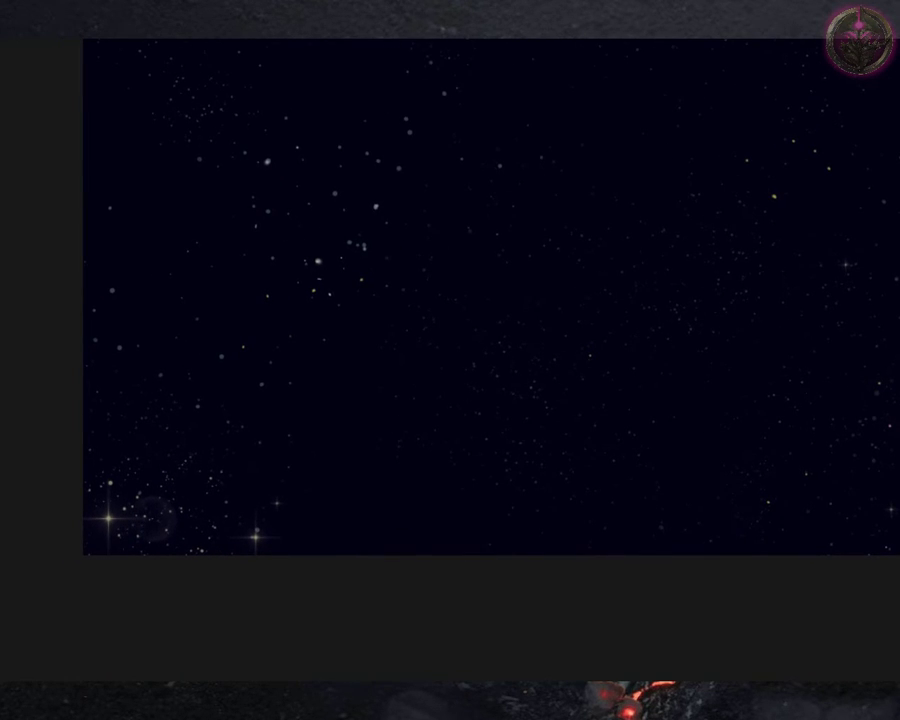
drag(587, 399, 498, 428)
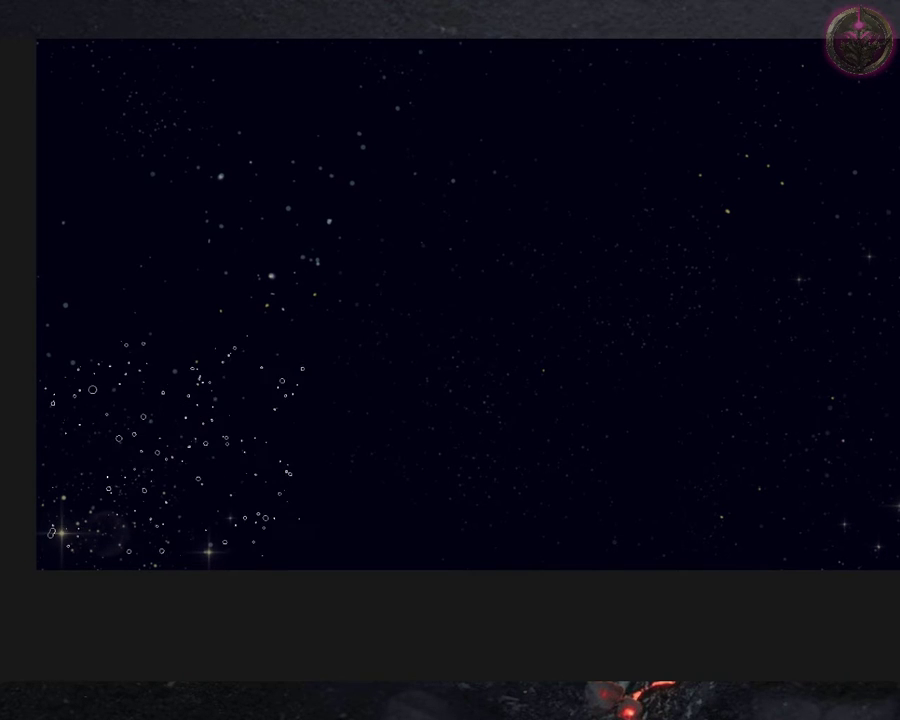
drag(528, 468, 607, 438)
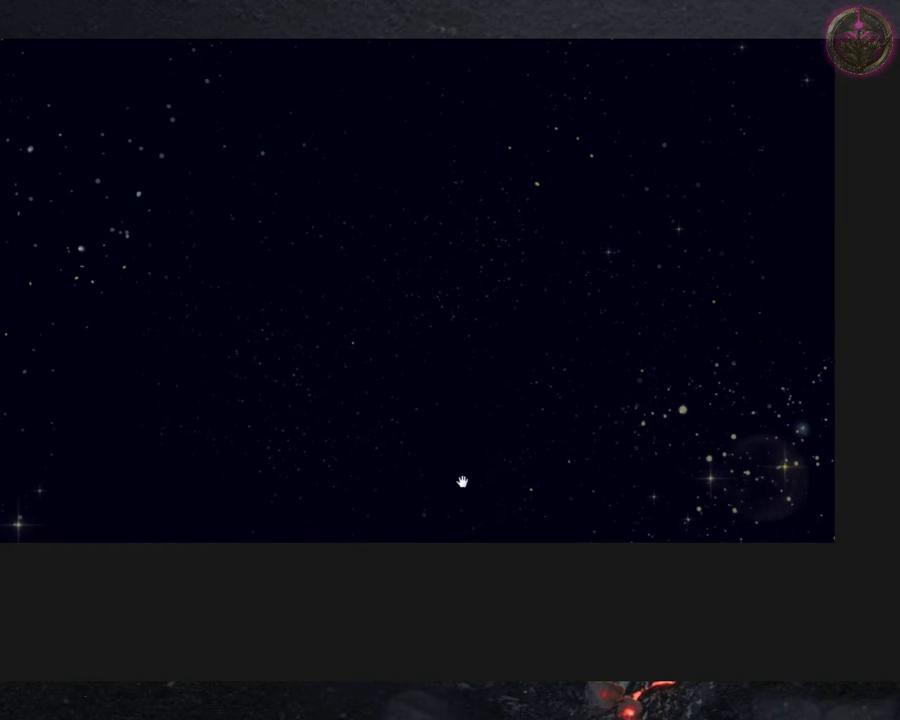
mouse_move(461, 480)
mouse_down()
mouse_move(489, 514)
mouse_move(549, 490)
mouse_up()
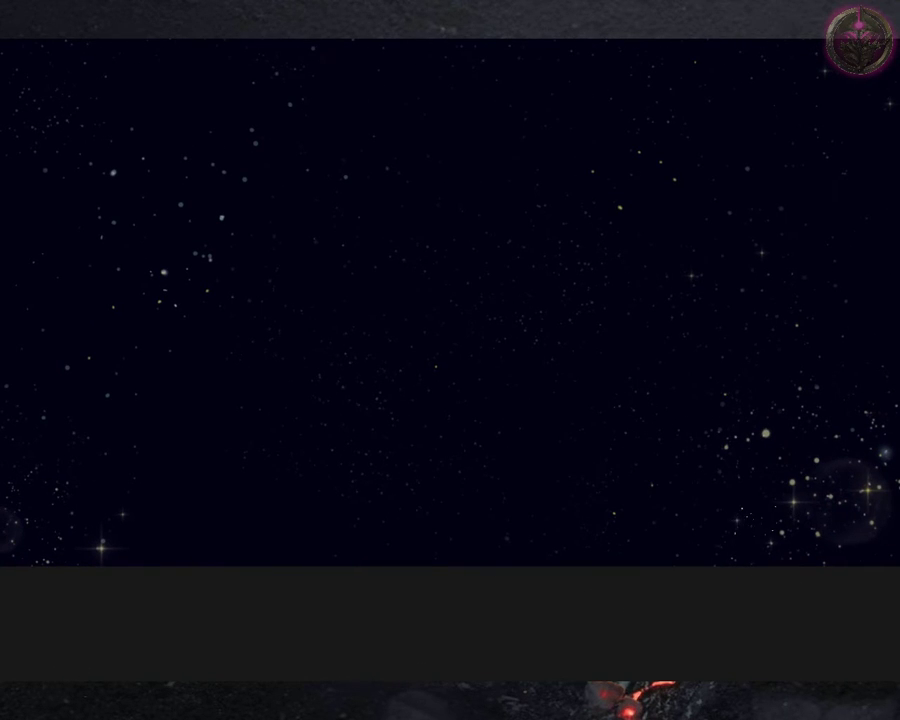
drag(525, 368, 427, 336)
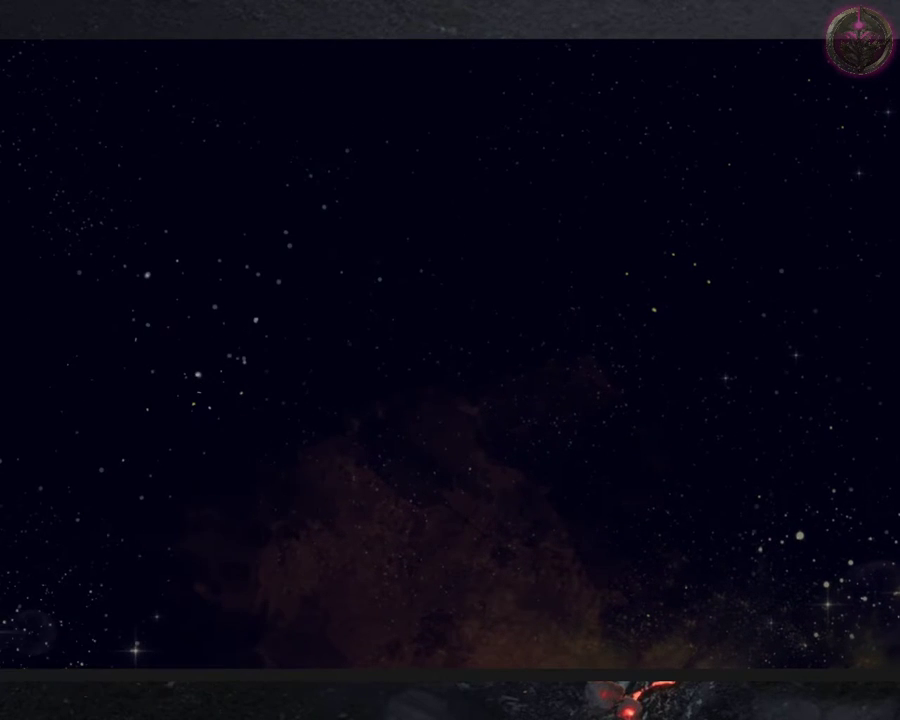
- Zoom out to the whole canvas and dab a dim blue haze in the upper left
click(508, 382)
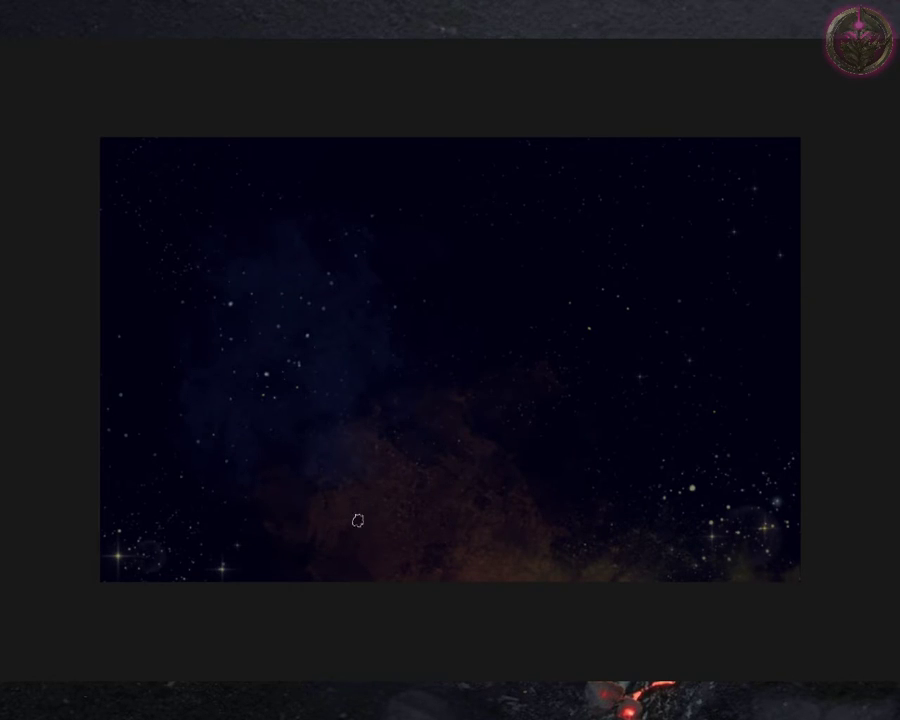
click(331, 466)
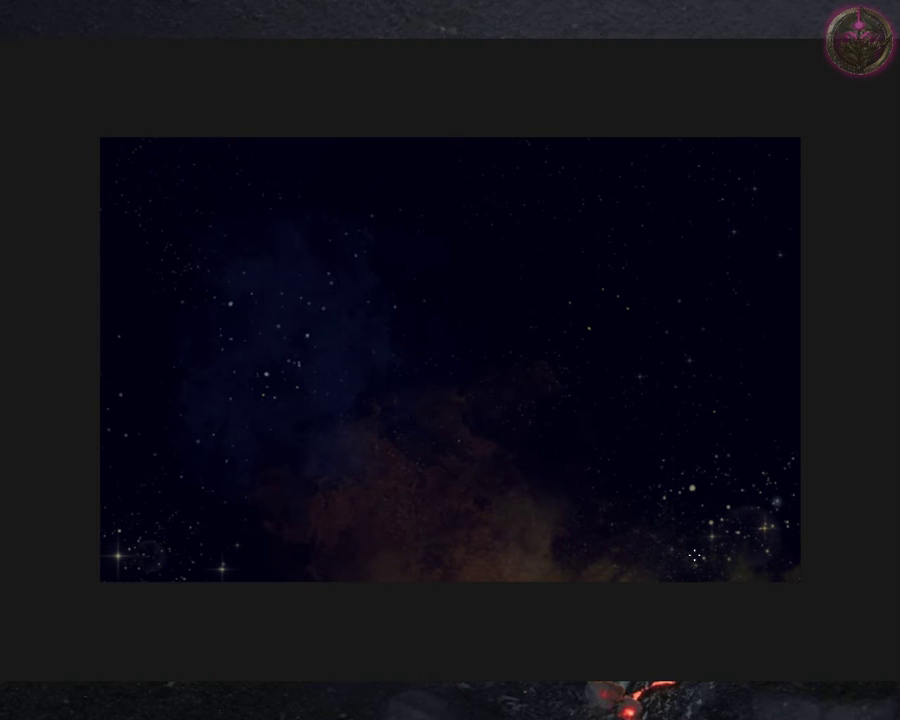
- Paint a warm brown-amber nebula cloud rising from the bottom centre
click(598, 551)
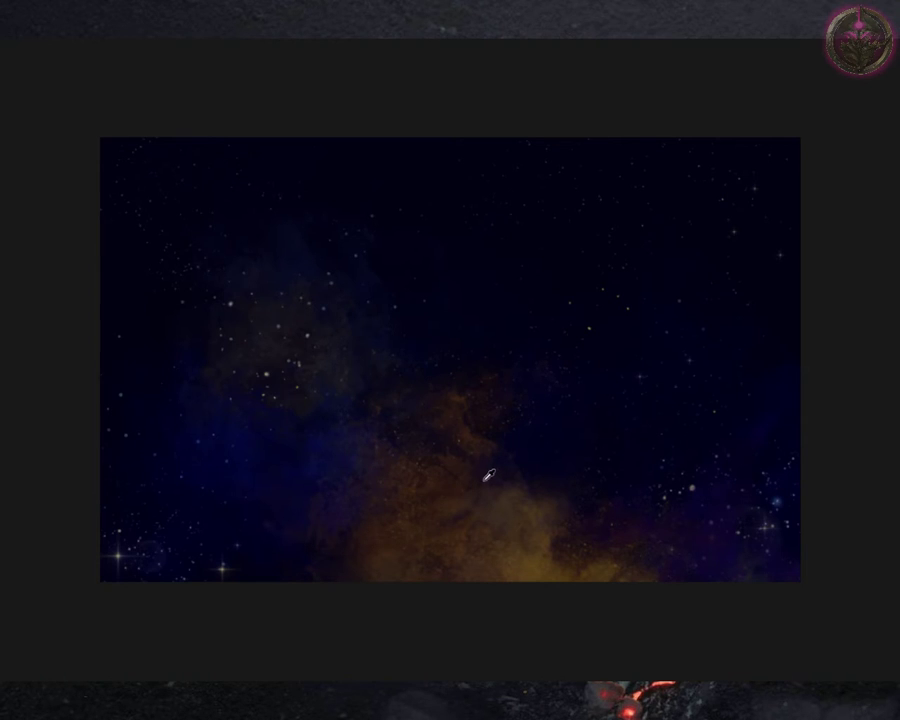
- Dab soft brown haze along the lower left of the starfield
click(546, 567)
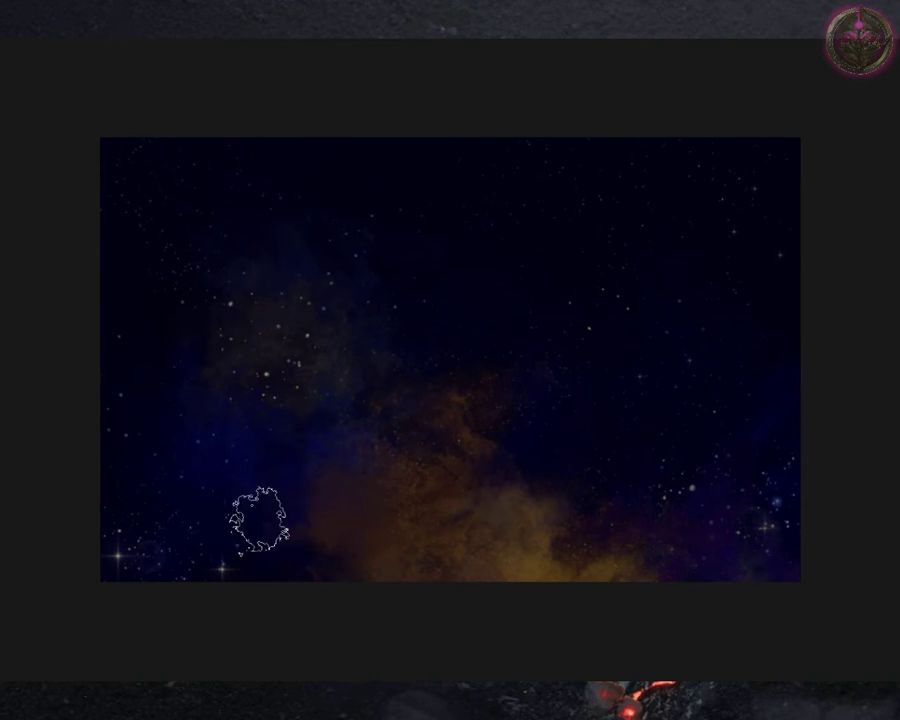
click(346, 460)
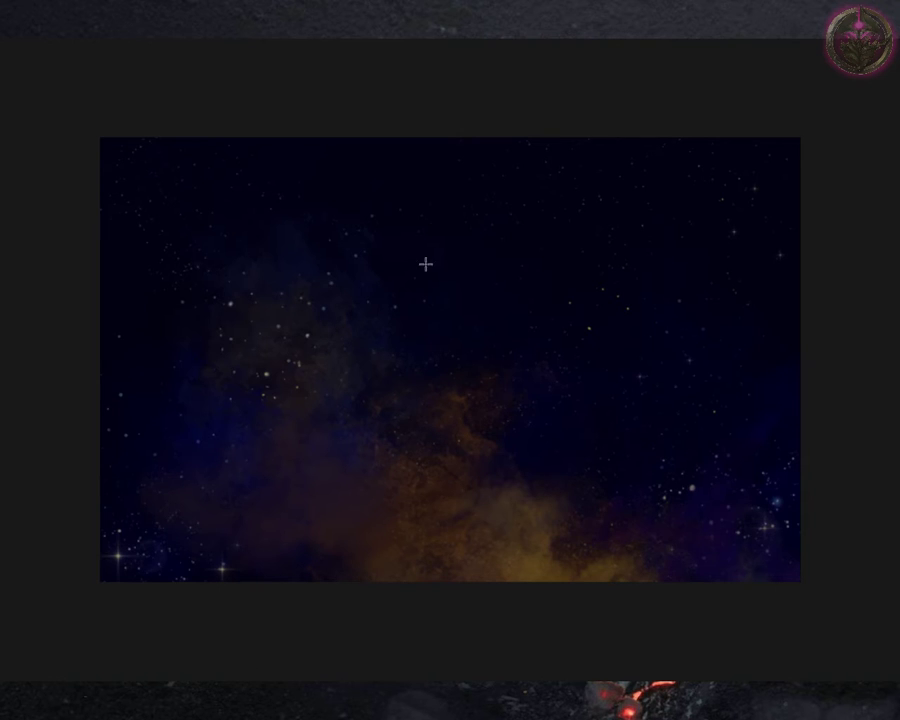
- Select a large circle on the right and fill it dark brown, discarding trial brown and purple fills
mouse_move(369, 119)
mouse_down()
mouse_move(783, 535)
mouse_move(776, 529)
mouse_up()
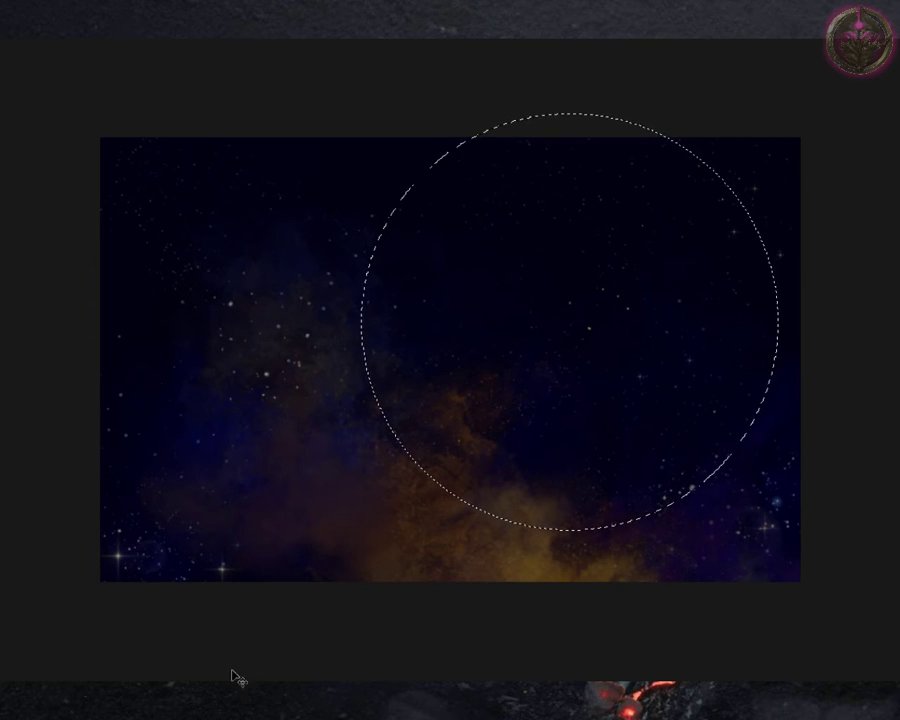
key(ctrl+d)
key(ctrl+shift+d)
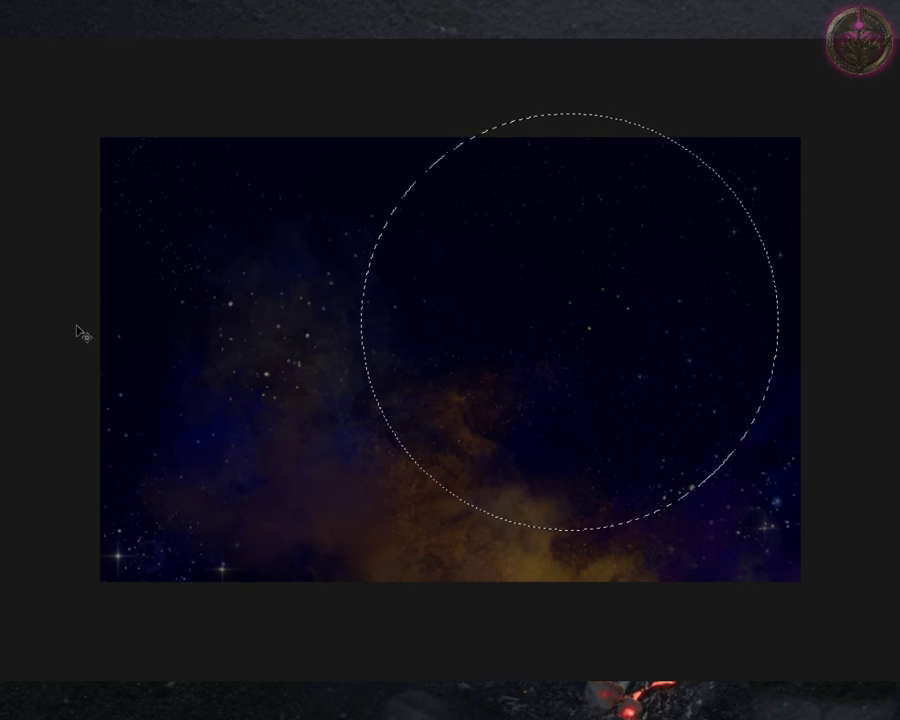
click(437, 325)
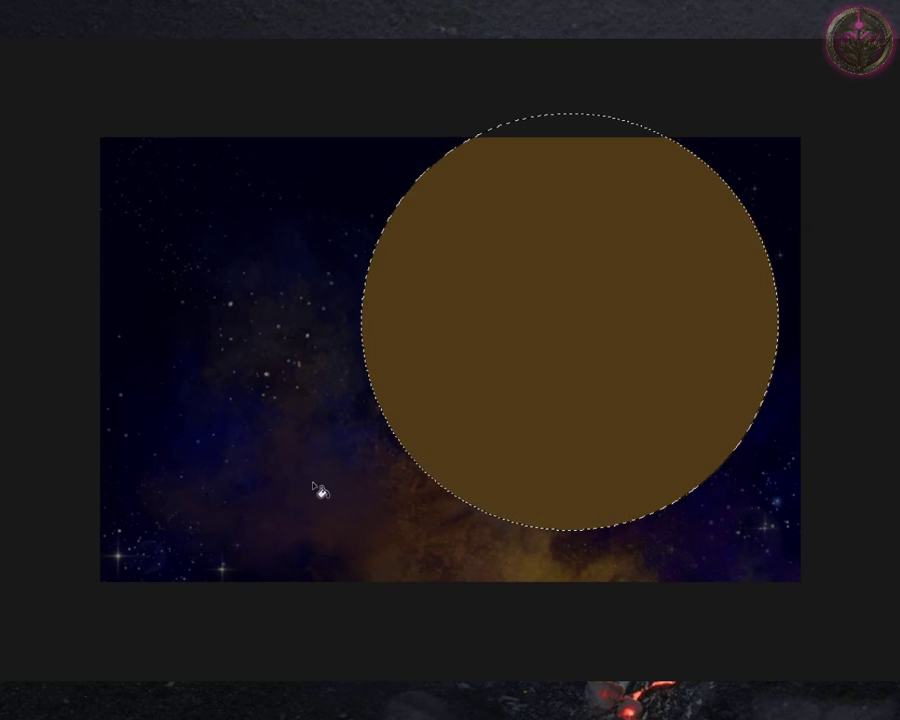
key(ctrl+z)
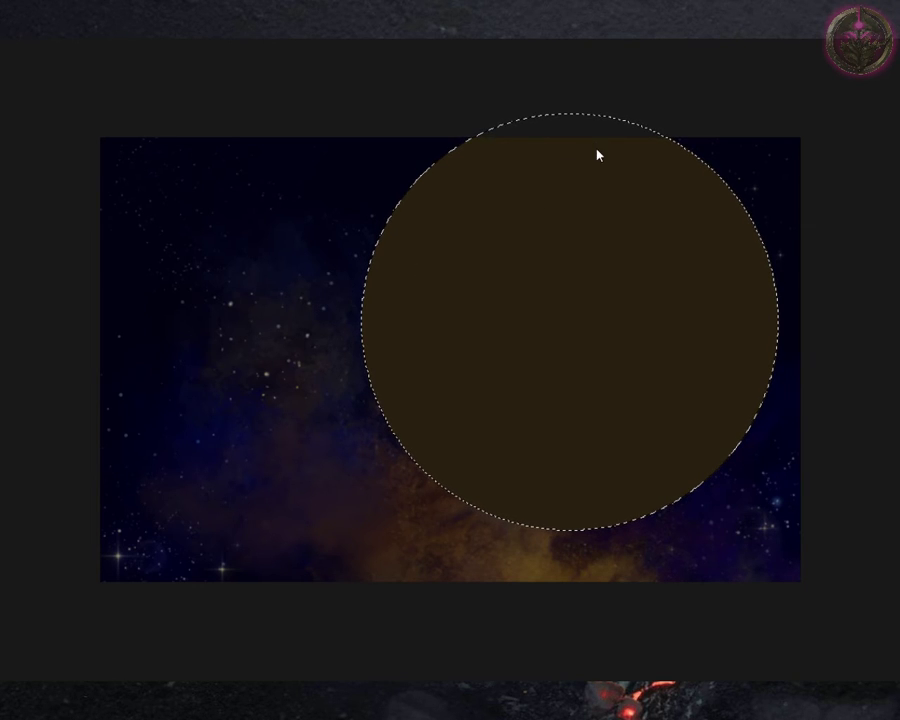
click(502, 363)
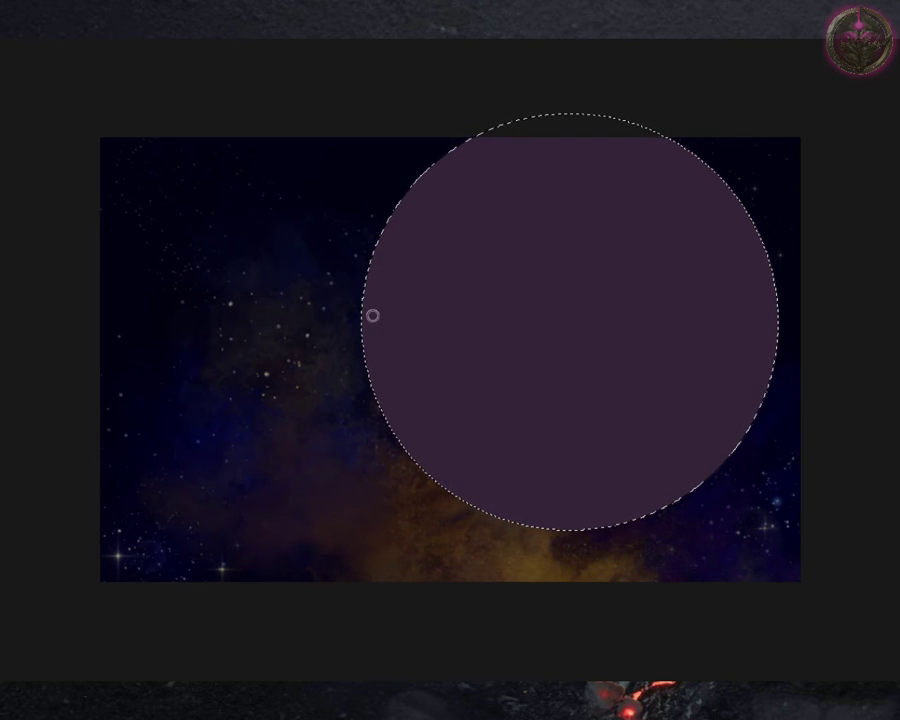
key(ctrl+z)
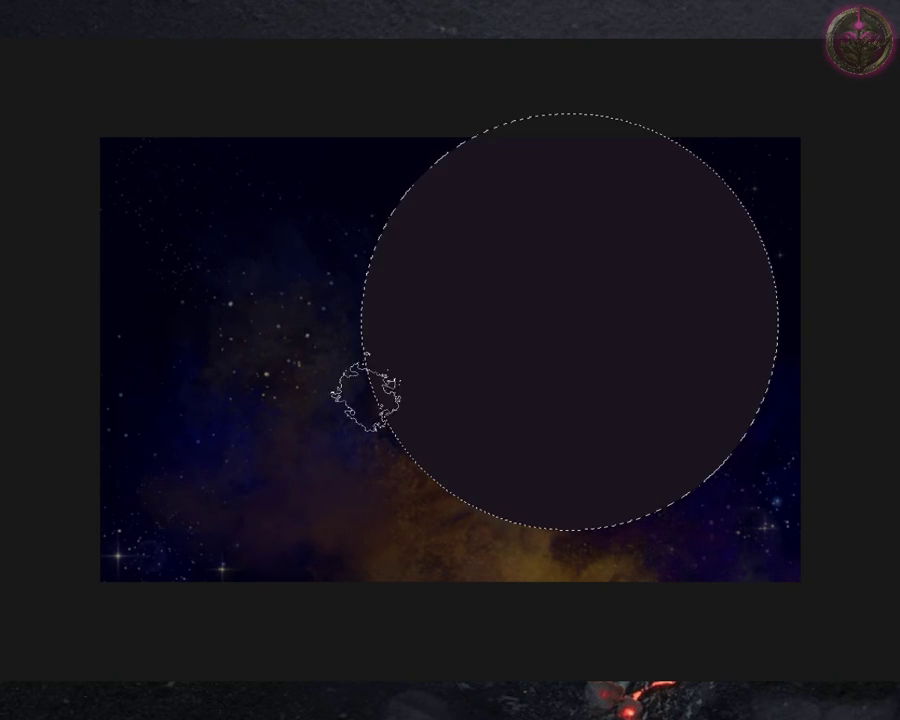
- Paint a faint reddish-purple glow from the planet's left edge toward its centre
drag(356, 360, 398, 228)
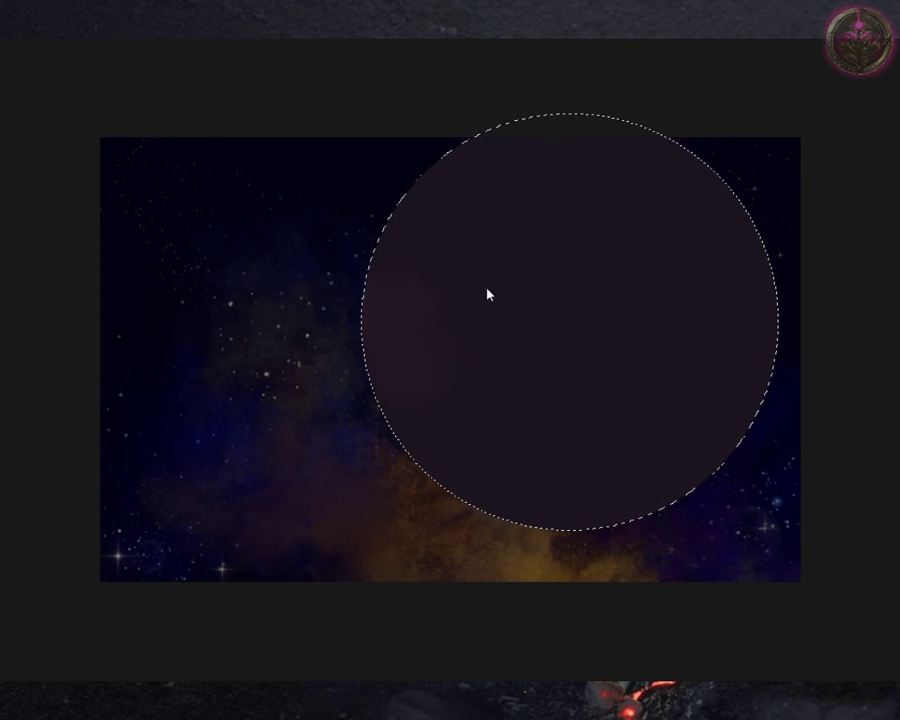
drag(450, 316, 402, 341)
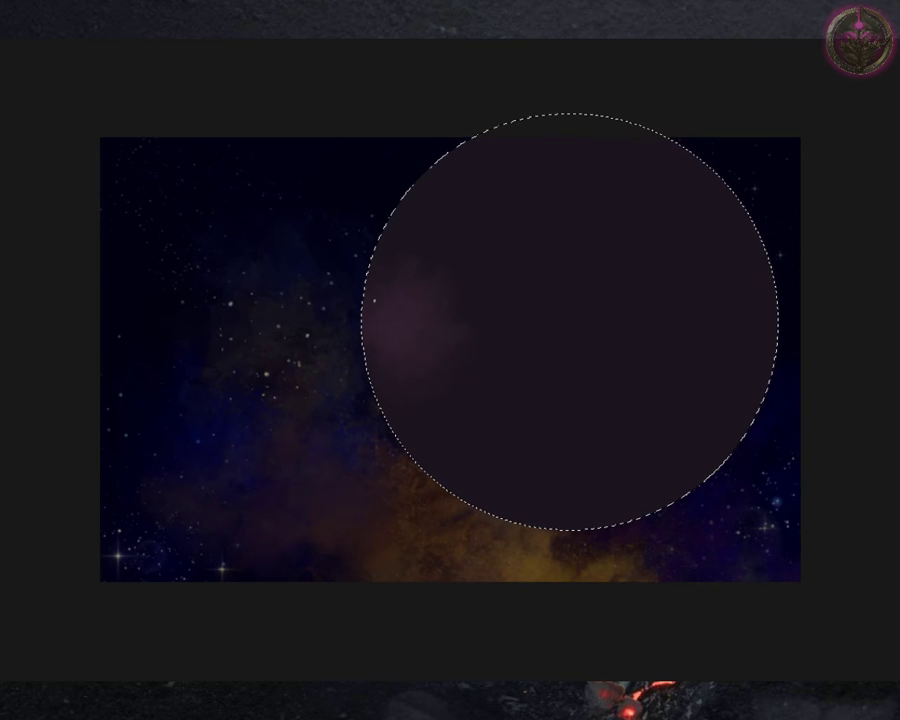
drag(371, 322, 553, 302)
mouse_move(621, 307)
mouse_down()
mouse_move(482, 334)
mouse_move(398, 406)
mouse_move(438, 394)
mouse_move(426, 453)
mouse_up()
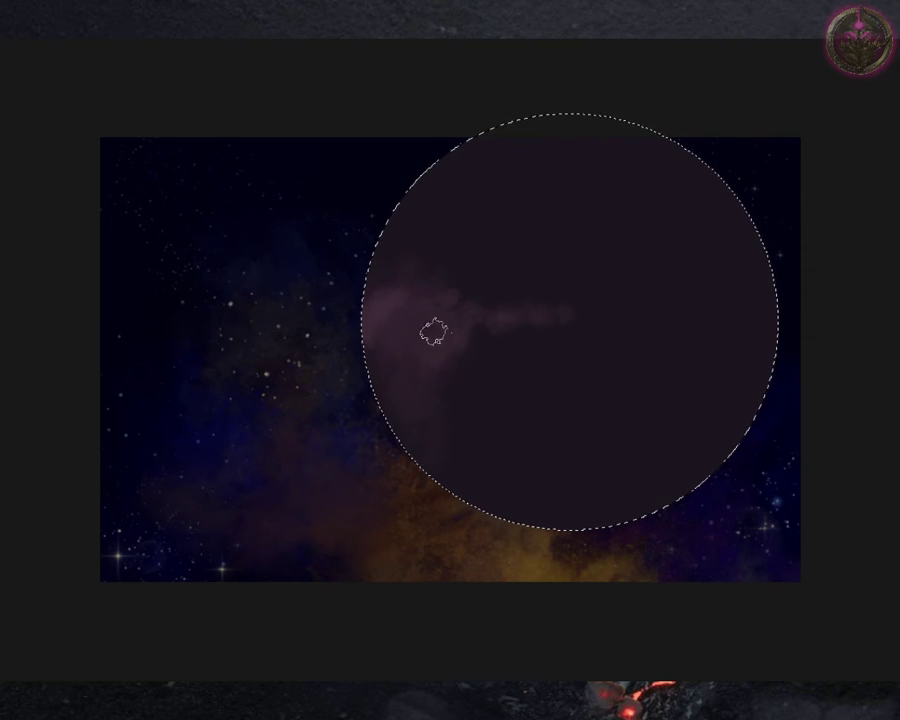
- Reload the circle selection and paint brown cloud glow up the planet's left edge
key(ctrl+shift+d)
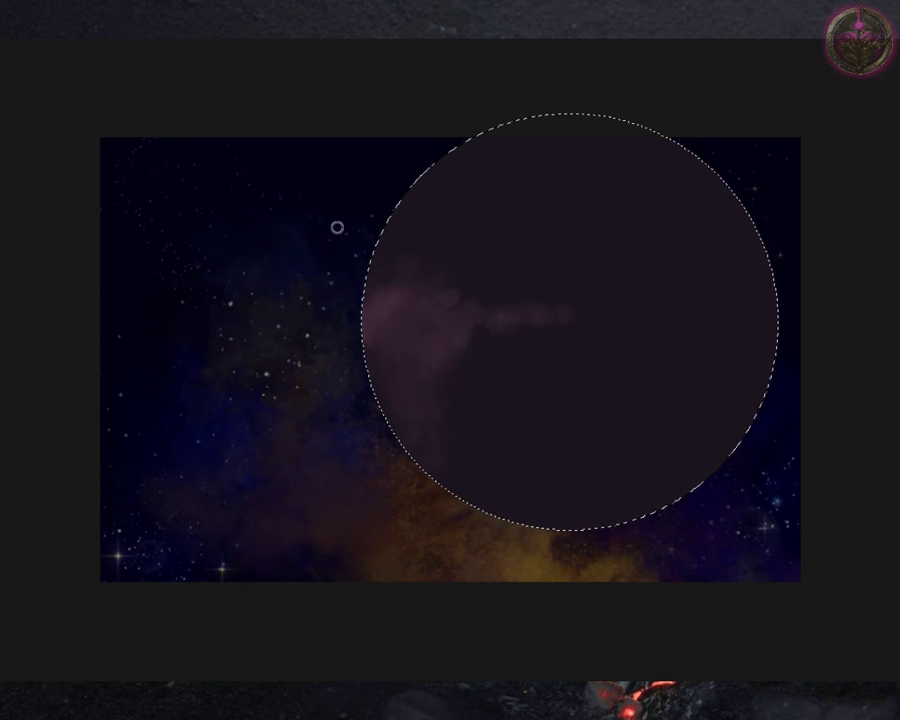
mouse_move(416, 308)
mouse_down()
mouse_move(404, 297)
mouse_move(414, 310)
mouse_move(460, 318)
mouse_move(492, 297)
mouse_up()
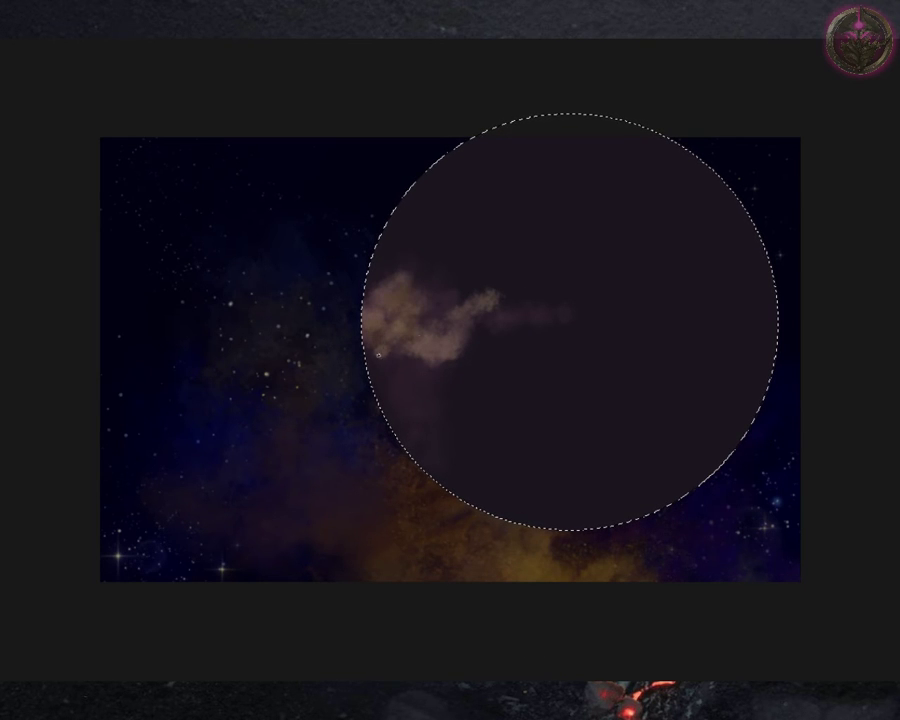
mouse_move(408, 321)
mouse_down()
mouse_move(430, 265)
mouse_move(412, 305)
mouse_move(456, 235)
mouse_move(382, 258)
mouse_move(442, 241)
mouse_move(476, 267)
mouse_move(488, 211)
mouse_up()
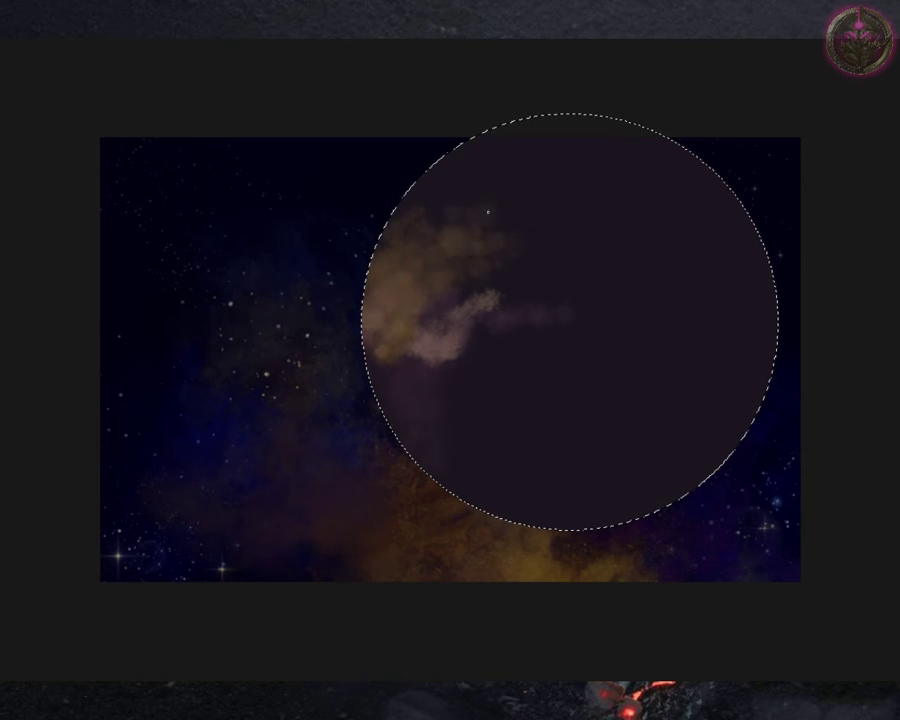
mouse_move(476, 287)
mouse_down()
mouse_move(414, 325)
mouse_move(448, 352)
mouse_move(466, 313)
mouse_move(538, 311)
mouse_move(440, 384)
mouse_move(420, 348)
mouse_move(383, 375)
mouse_up()
- Resize the brush, paint brown cloud texture along the planet's top, and hide the selection
key(bracketright)
key(bracketright)
key(bracketright)
key(bracketright)
key(bracketright)
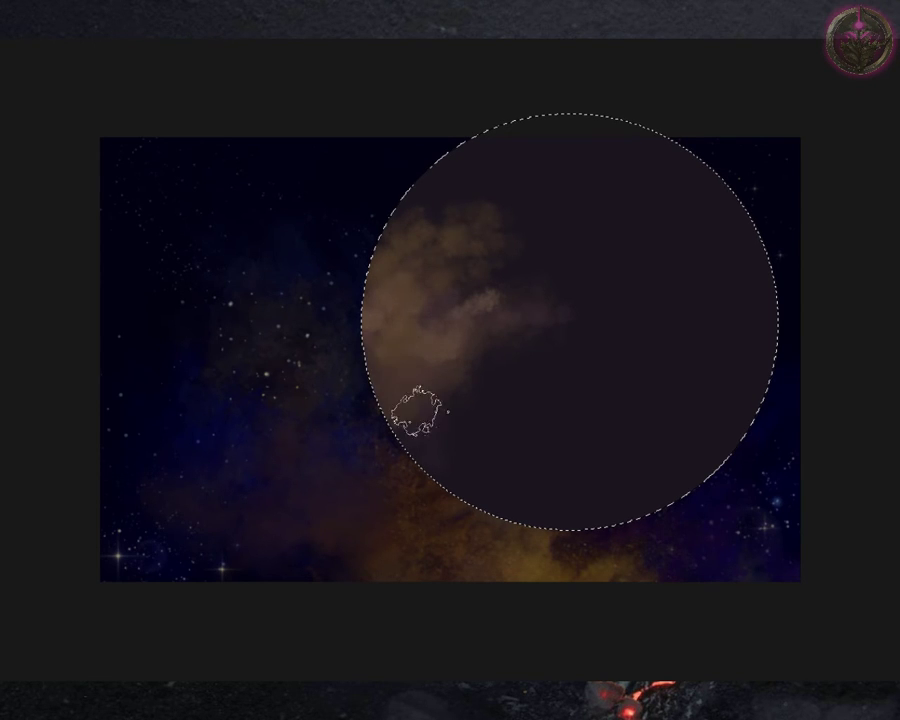
key(bracketleft)
key(bracketleft)
key(bracketright)
key(bracketright)
key(bracketright)
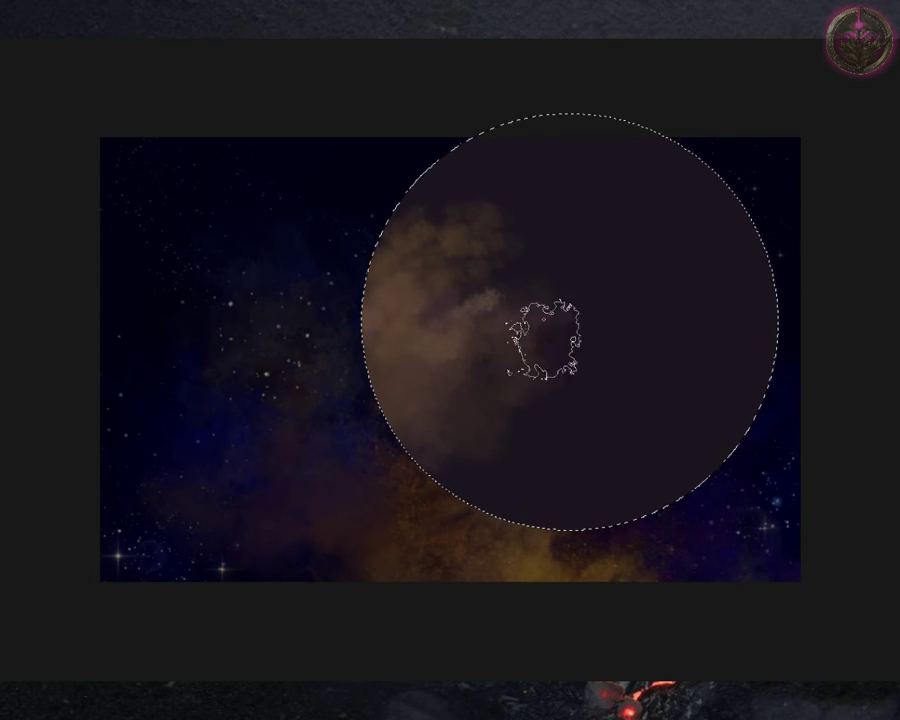
key(bracketleft)
key(bracketleft)
key(bracketleft)
key(bracketleft)
key(bracketleft)
mouse_move(449, 201)
mouse_down()
mouse_move(504, 144)
mouse_move(622, 184)
mouse_up()
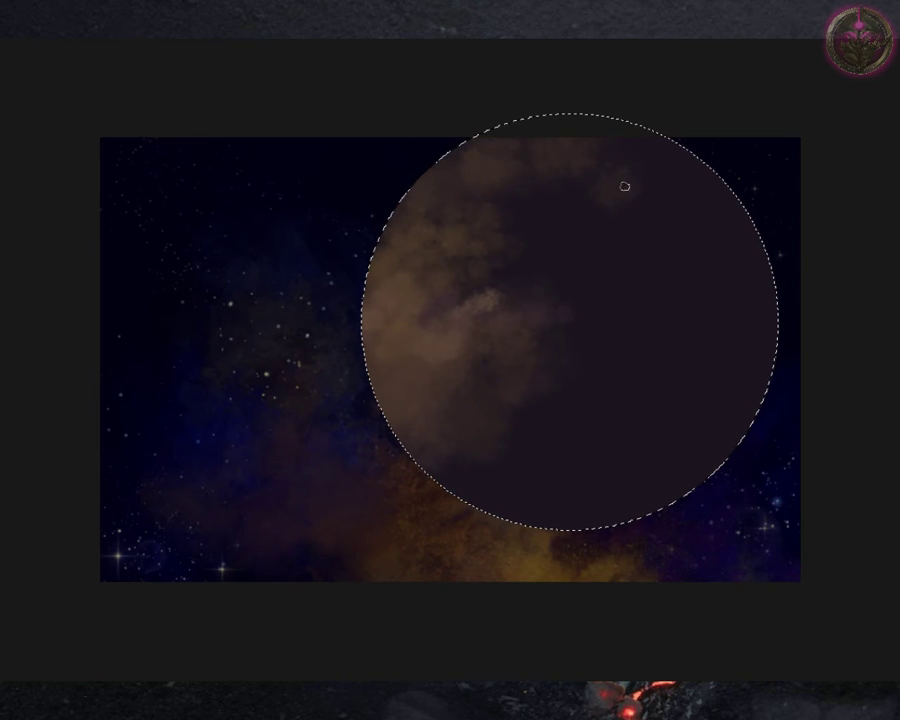
key(bracketright)
key(bracketright)
key(bracketright)
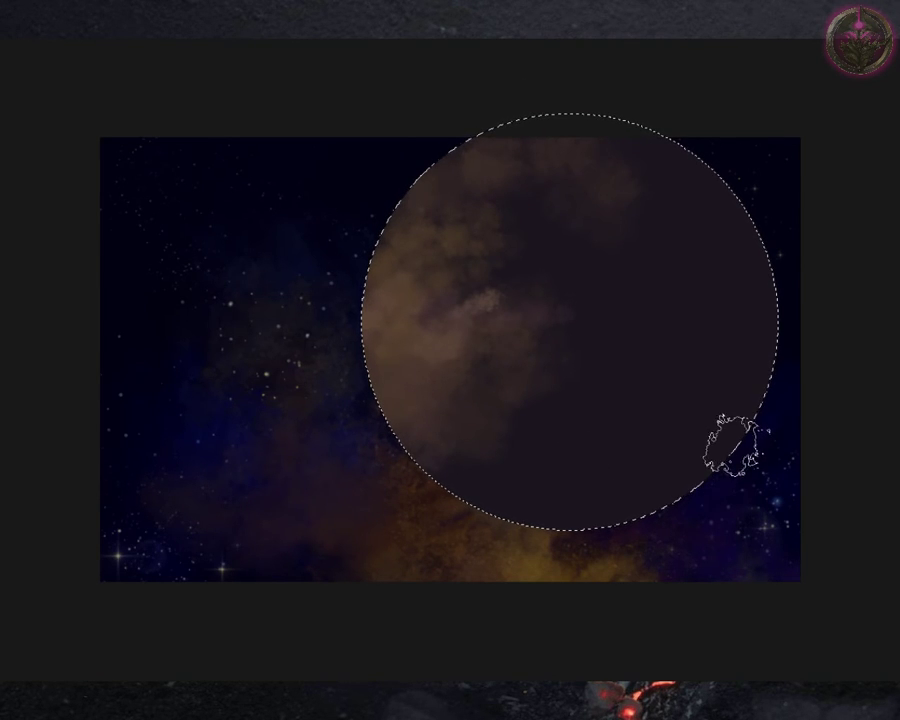
key(ctrl+d)
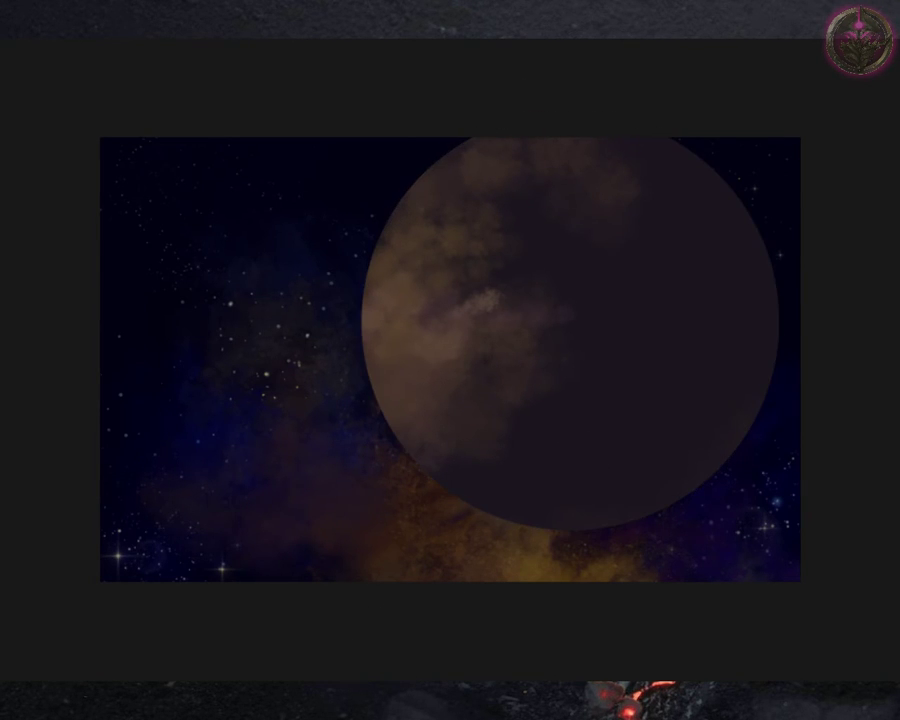
- Restore the circle selection and paint grey-brown cloud along the planet's lower-right edge
key(ctrl+shift+d)
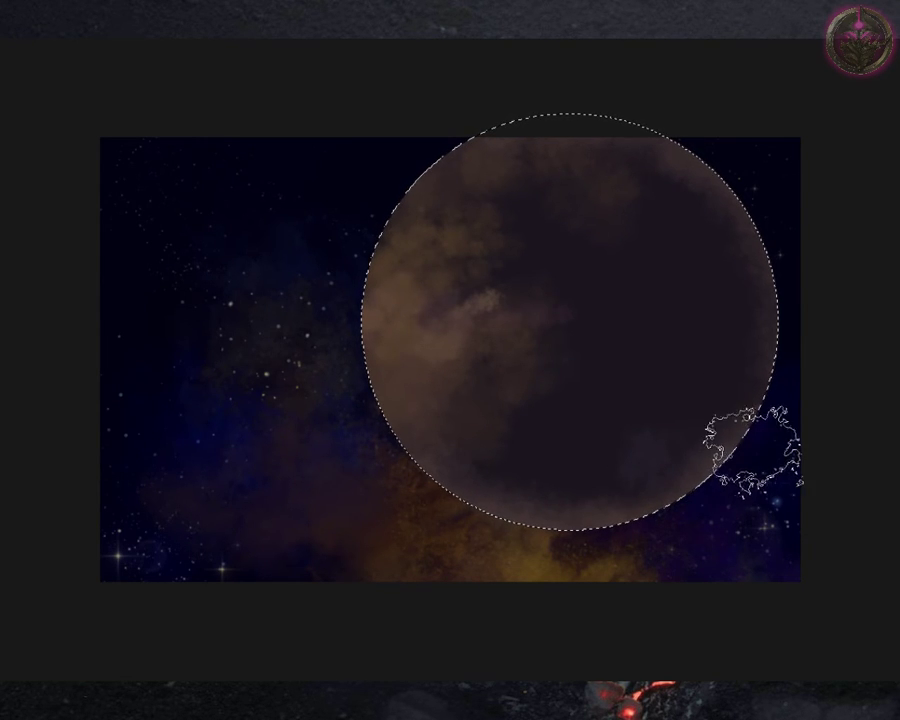
drag(743, 451, 546, 532)
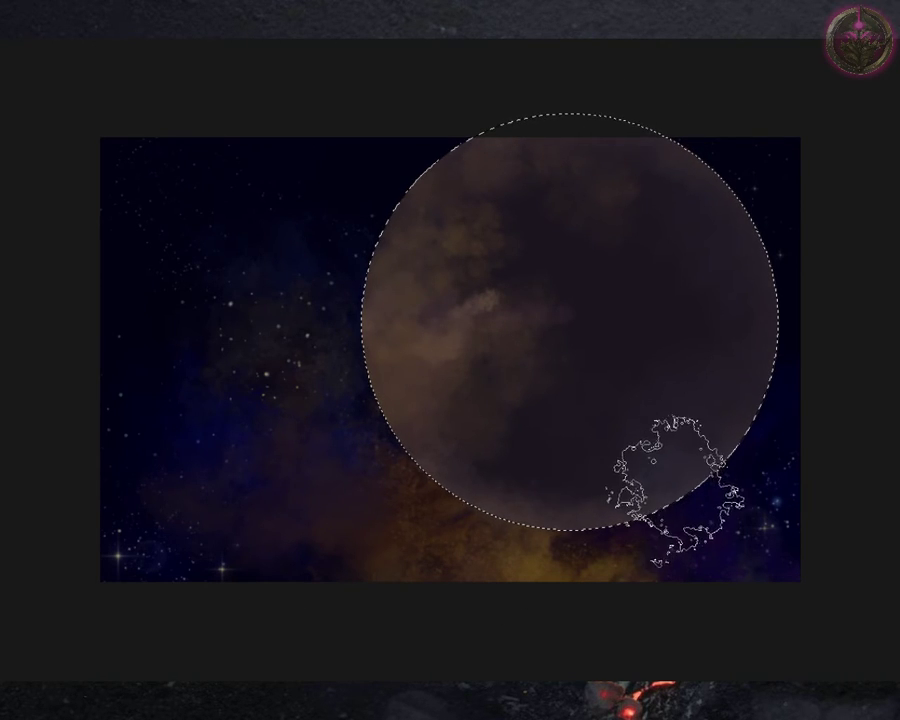
key(bracketleft)
key(bracketleft)
key(bracketleft)
key(bracketleft)
key(bracketleft)
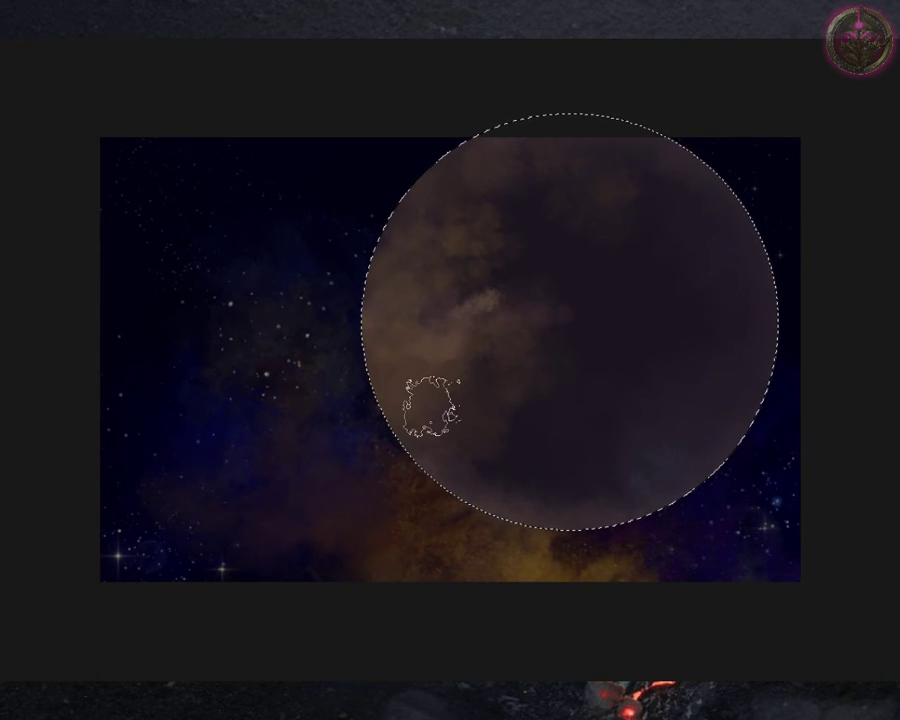
key(bracketleft)
key(bracketleft)
key(bracketleft)
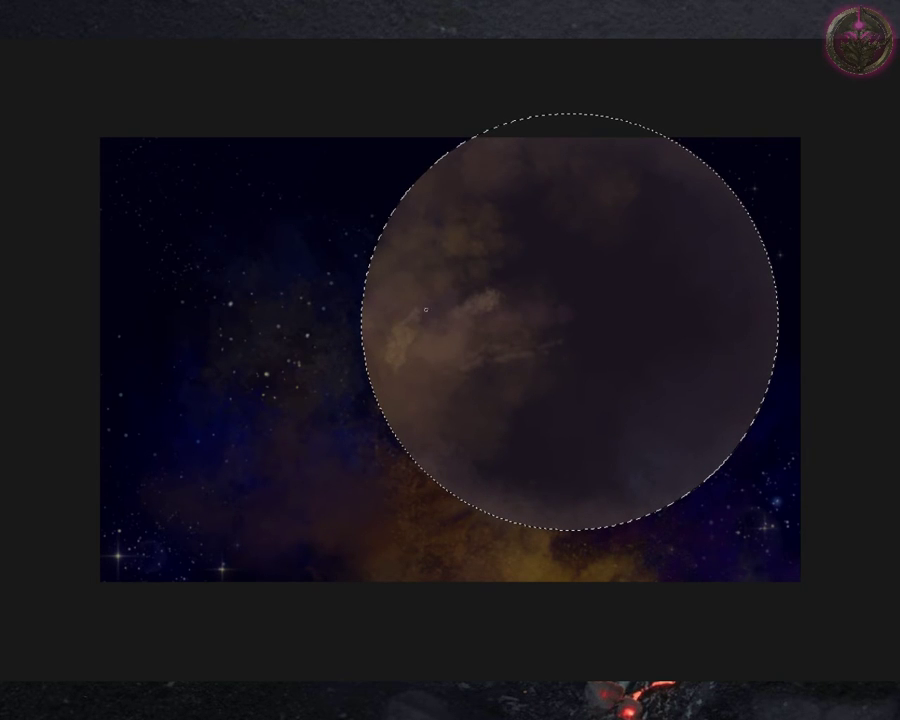
- Sample a brown cloud colour from the planet's left side with the eyedropper
alt+click(400, 346)
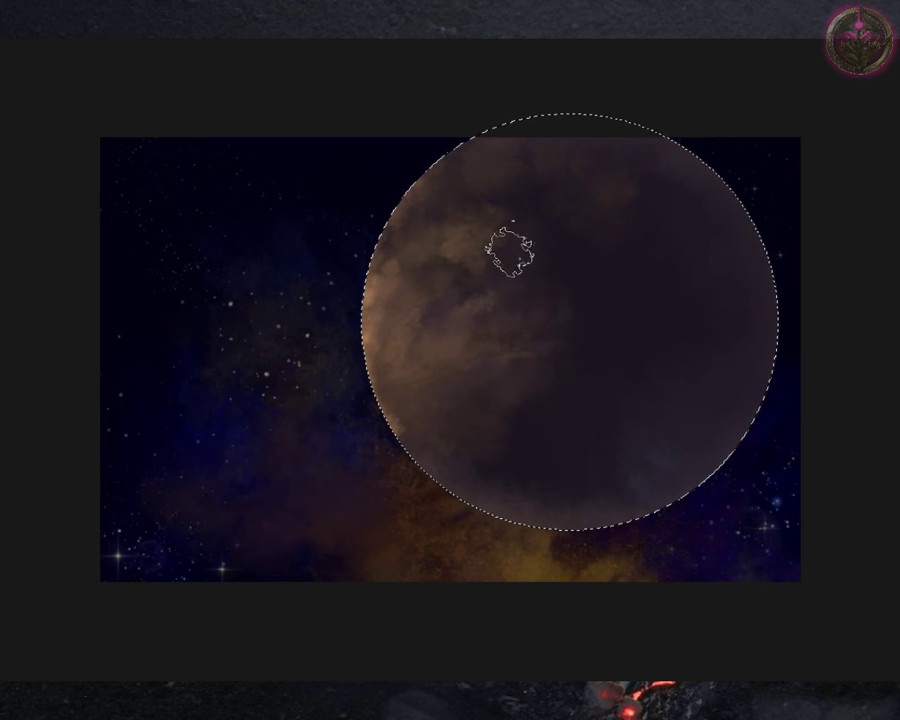
- Lighten the planet's upper-left clouds and softly brighten its lower-right rim to a greyish tone
click(476, 250)
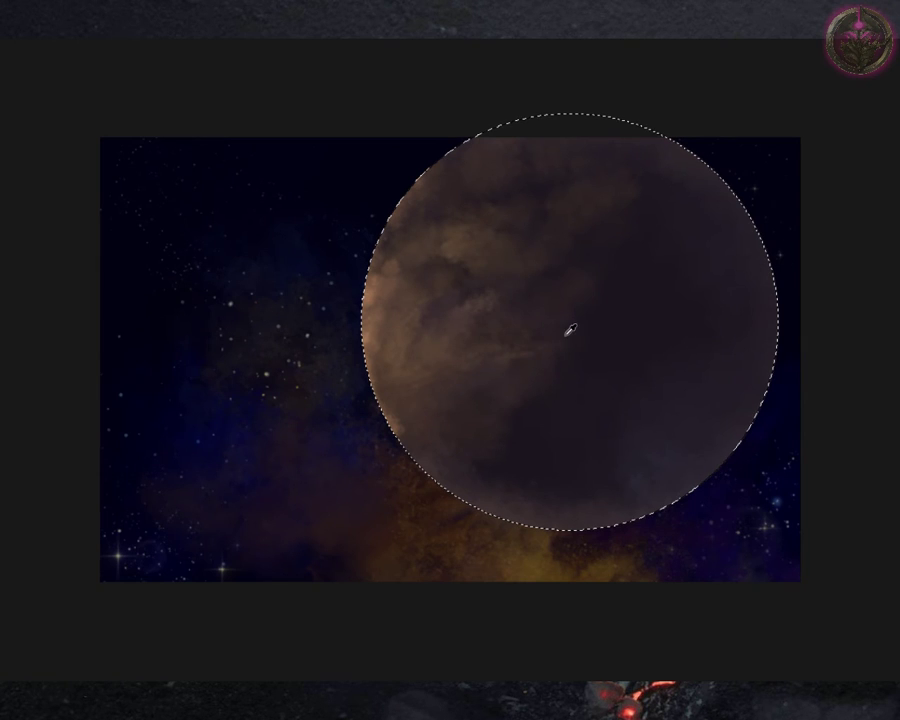
click(450, 360)
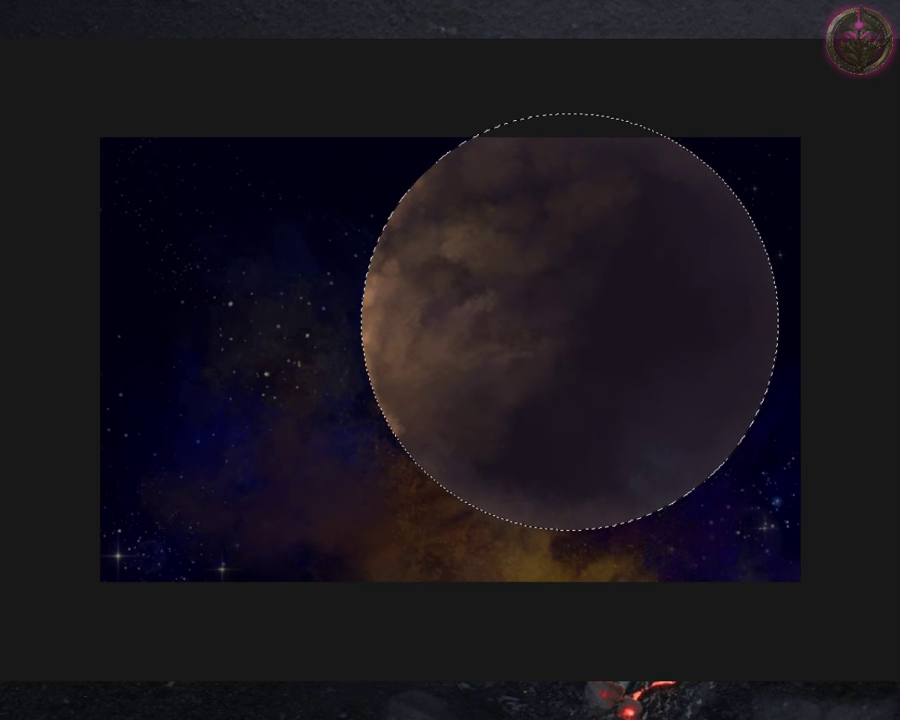
key(bracketright)
key(bracketright)
key(bracketright)
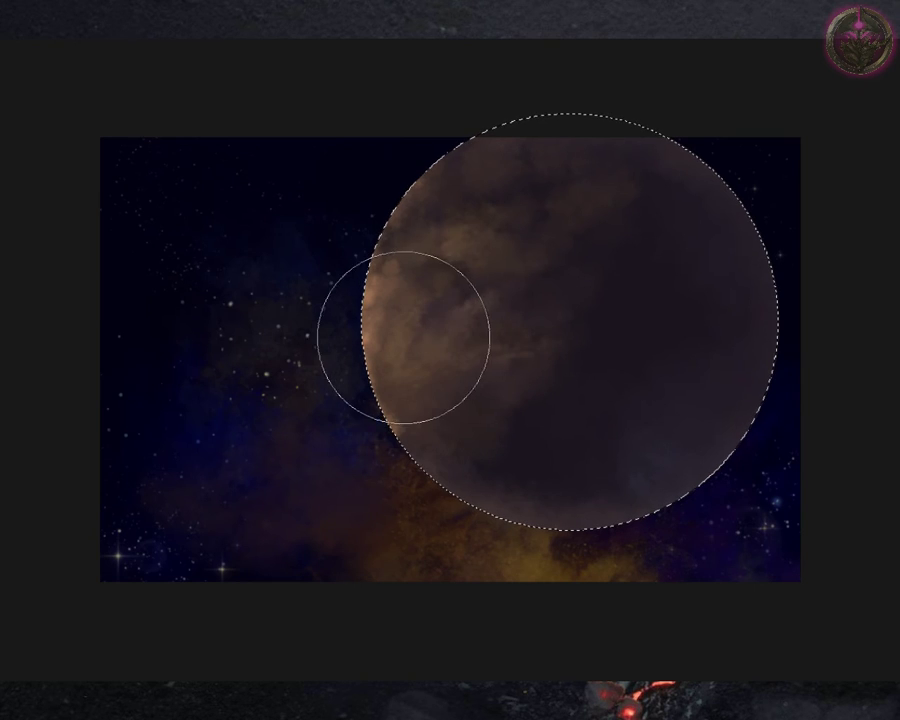
key(bracketleft)
key(bracketleft)
key(bracketleft)
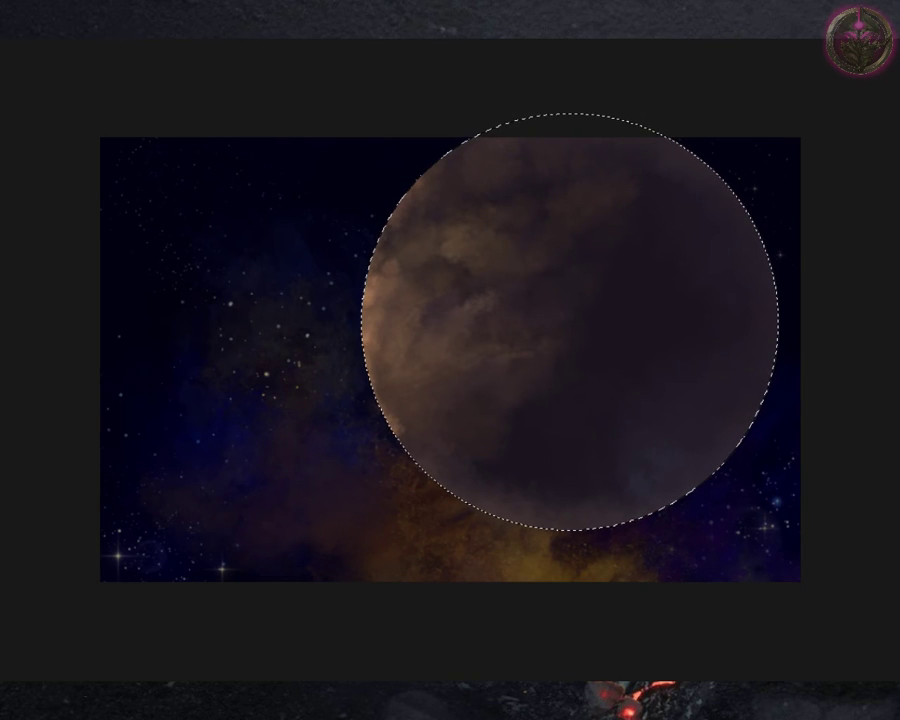
mouse_move(449, 312)
mouse_down()
mouse_move(388, 392)
mouse_move(422, 145)
mouse_move(358, 247)
mouse_move(466, 399)
mouse_up()
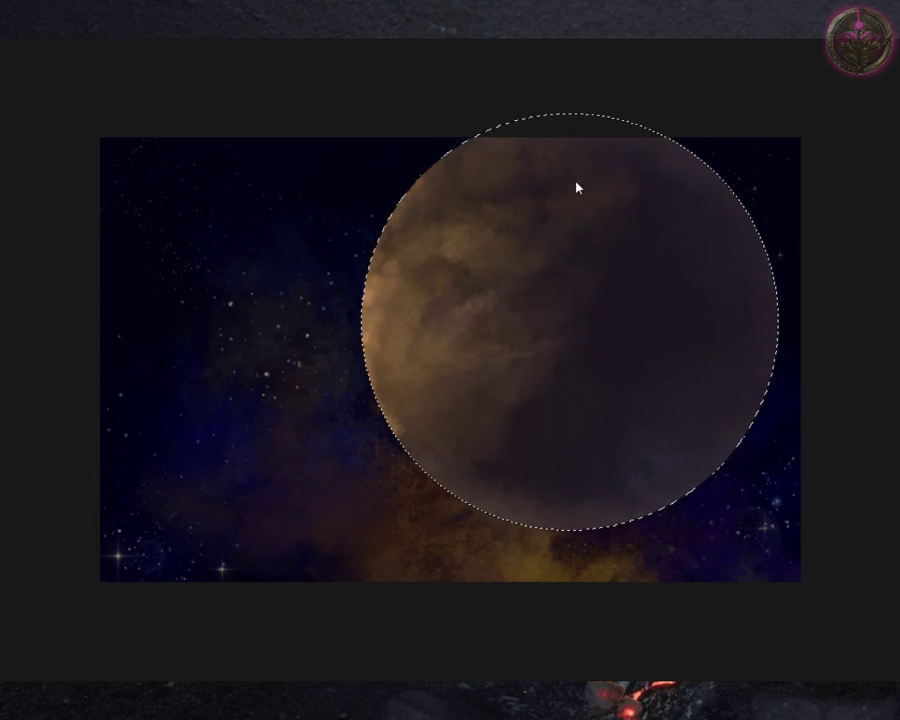
drag(690, 495, 848, 323)
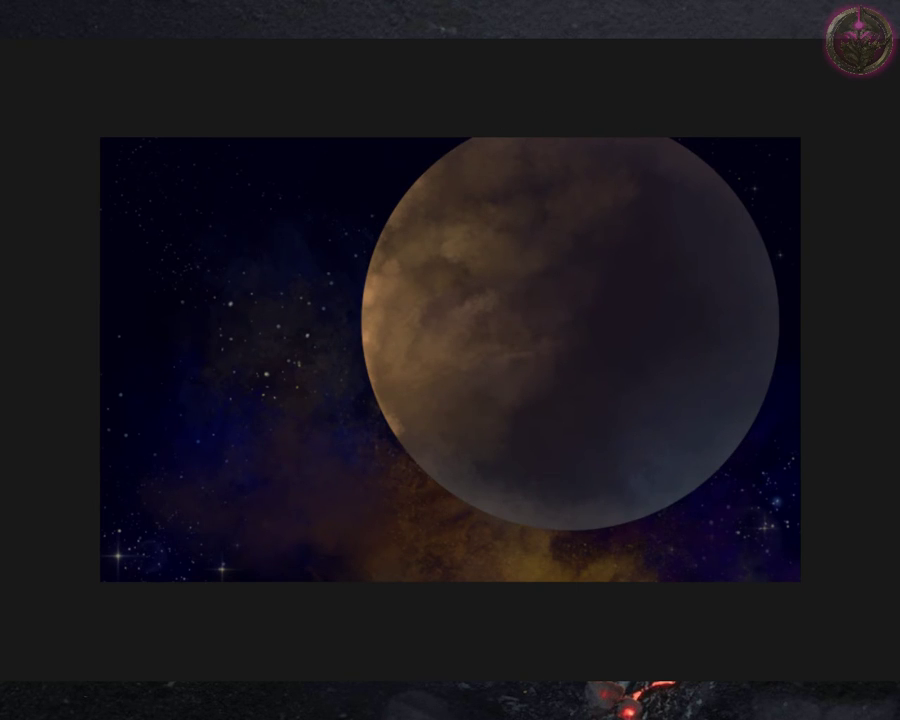
- Drop the planet selection, shade its lower area darker, and paint a faint glow along its left rim
key(ctrl+shift+d)
key(ctrl+shift+d)
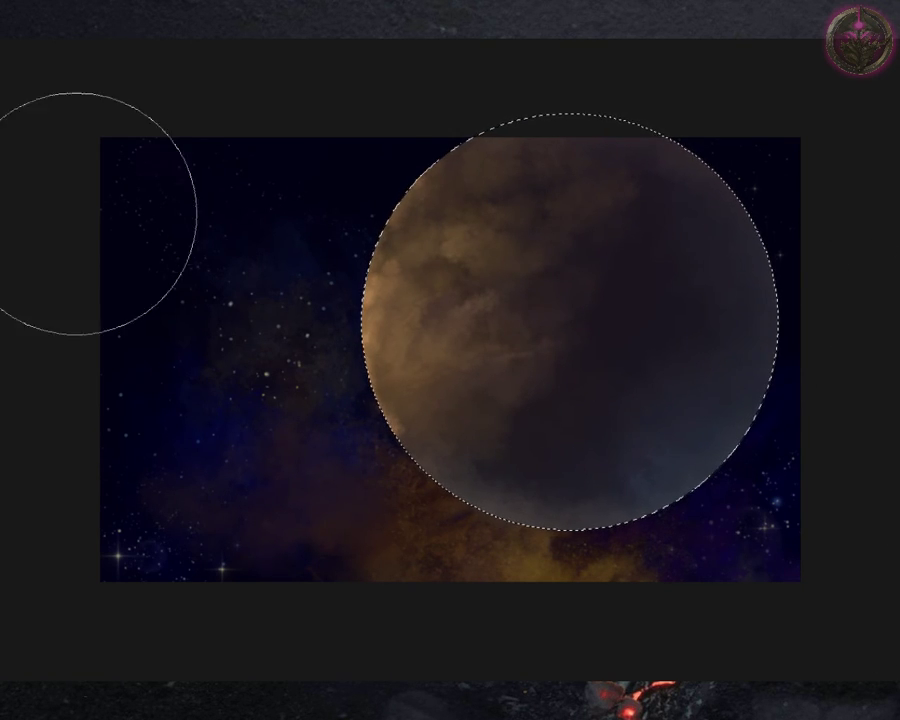
key(ctrl+d)
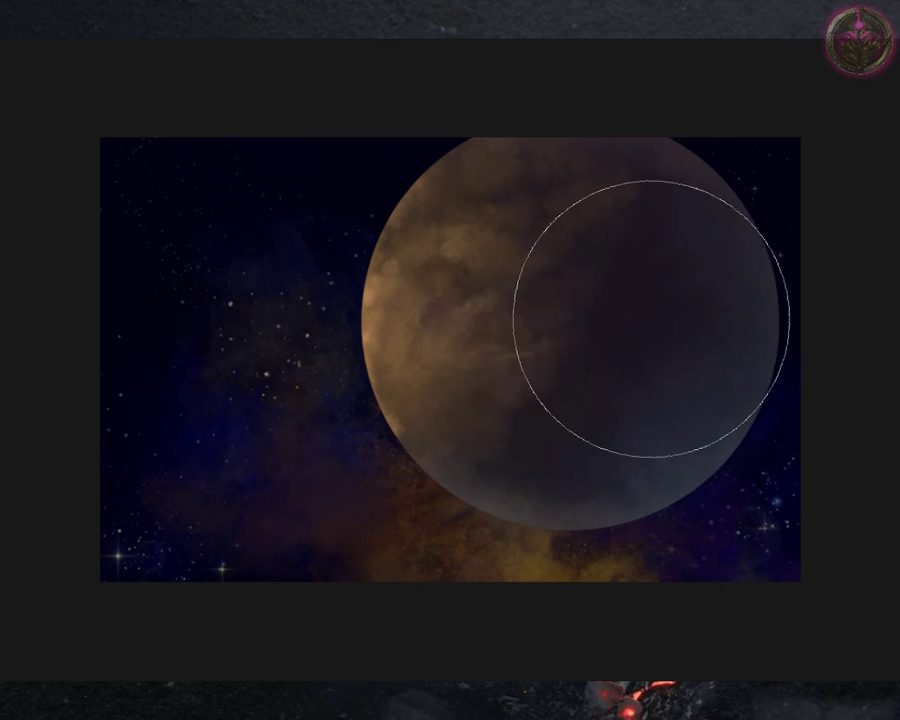
key(bracketleft)
key(bracketleft)
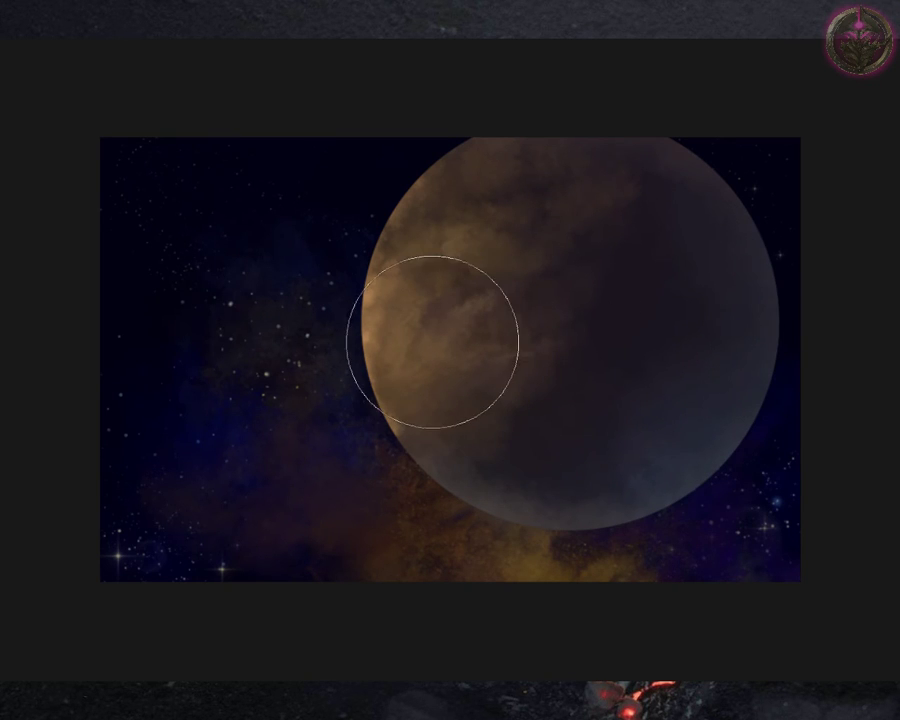
mouse_move(483, 388)
mouse_down()
mouse_move(460, 412)
mouse_move(538, 449)
mouse_move(596, 403)
mouse_up()
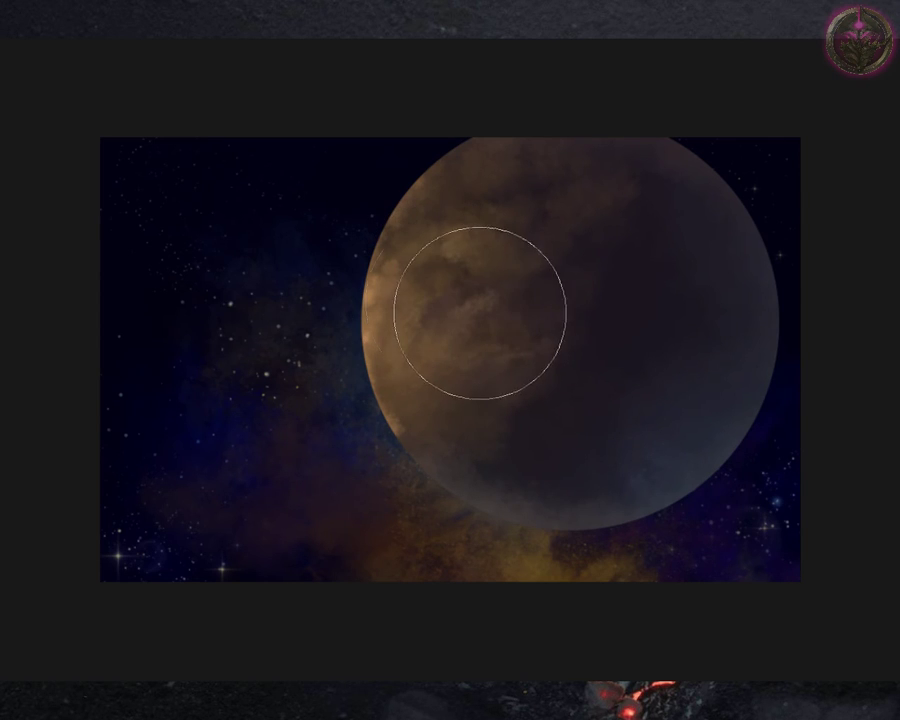
key(bracketleft)
key(bracketleft)
mouse_move(410, 358)
mouse_down()
mouse_move(395, 295)
mouse_move(410, 250)
mouse_move(446, 245)
mouse_move(438, 211)
mouse_move(482, 177)
mouse_up()
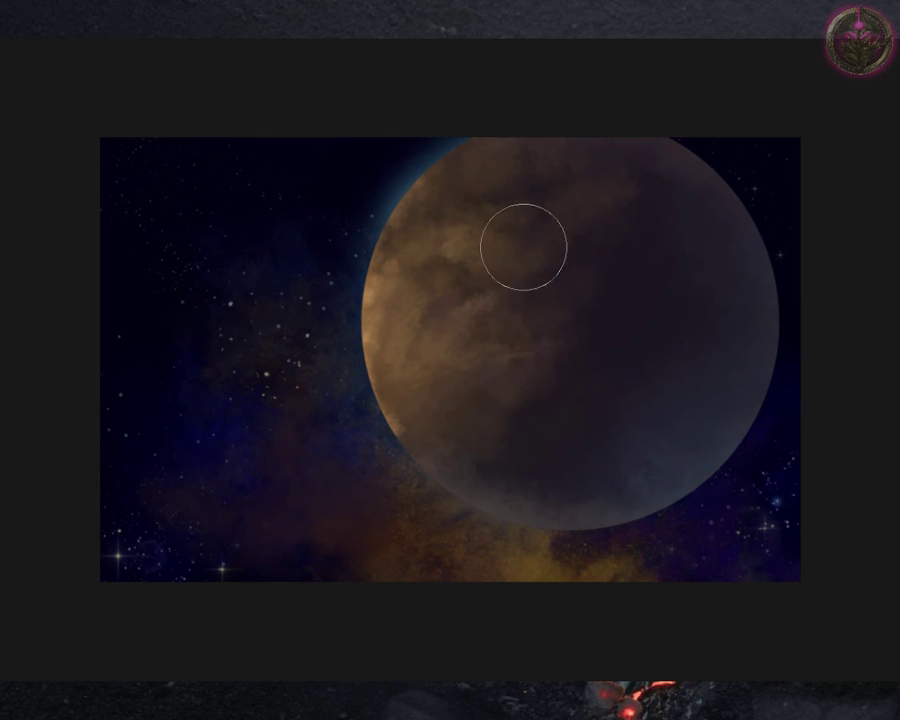
- Paint bright blue glow strokes down the planet's left rim and along its lower edge
mouse_move(418, 354)
mouse_down()
mouse_move(414, 370)
mouse_move(422, 366)
mouse_move(418, 314)
mouse_move(395, 336)
mouse_up()
drag(406, 317, 402, 418)
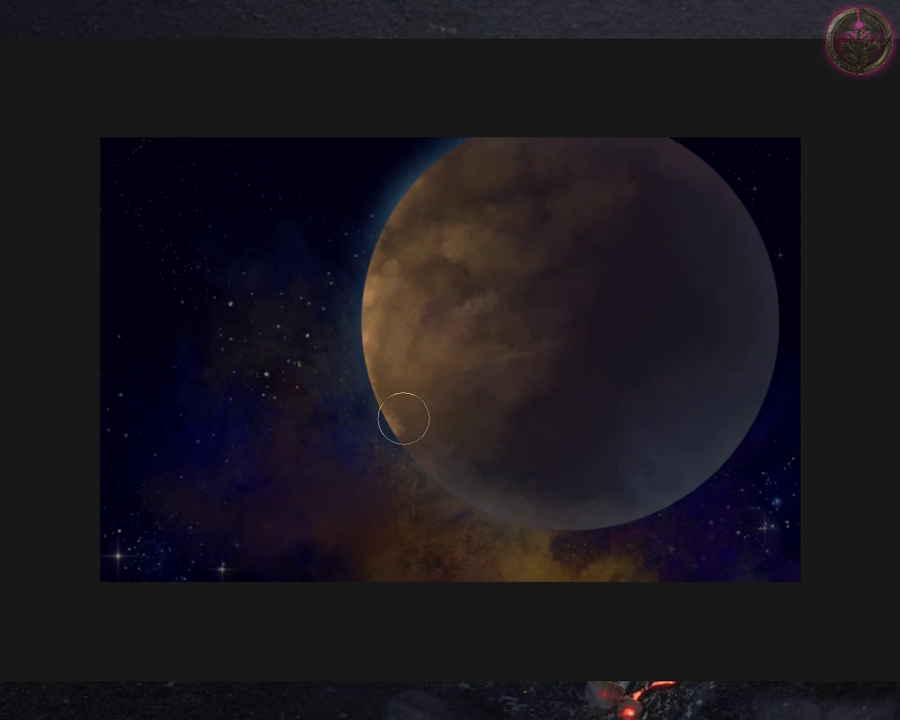
mouse_move(542, 469)
mouse_down()
mouse_move(540, 492)
mouse_move(566, 500)
mouse_move(683, 468)
mouse_move(763, 351)
mouse_move(741, 271)
mouse_move(749, 245)
mouse_move(756, 272)
mouse_move(743, 241)
mouse_move(758, 327)
mouse_move(749, 285)
mouse_move(725, 245)
mouse_move(739, 239)
mouse_move(703, 180)
mouse_move(683, 187)
mouse_move(665, 157)
mouse_move(735, 245)
mouse_move(727, 243)
mouse_up()
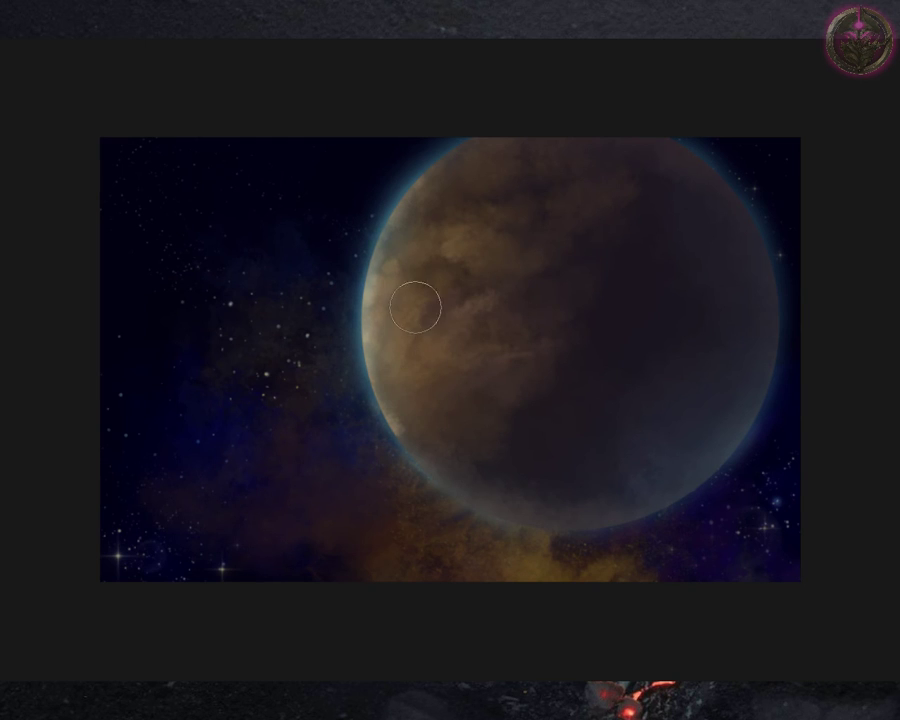
- Resize the brush up and down with the bracket keys, ending slightly enlarged
key(bracketright)
key(bracketright)
key(bracketright)
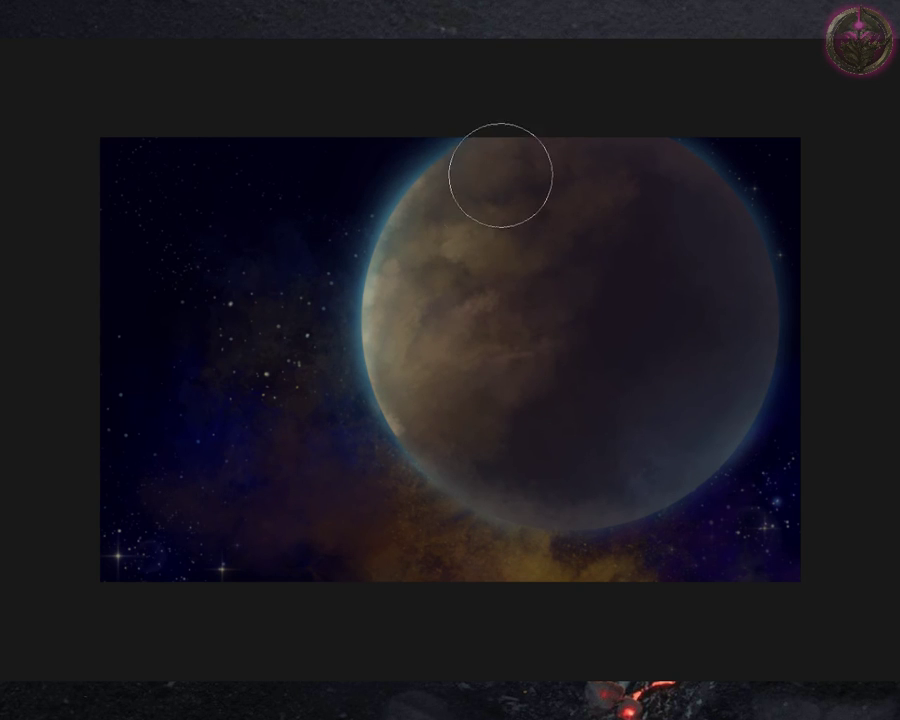
key(bracketright)
key(bracketright)
key(bracketright)
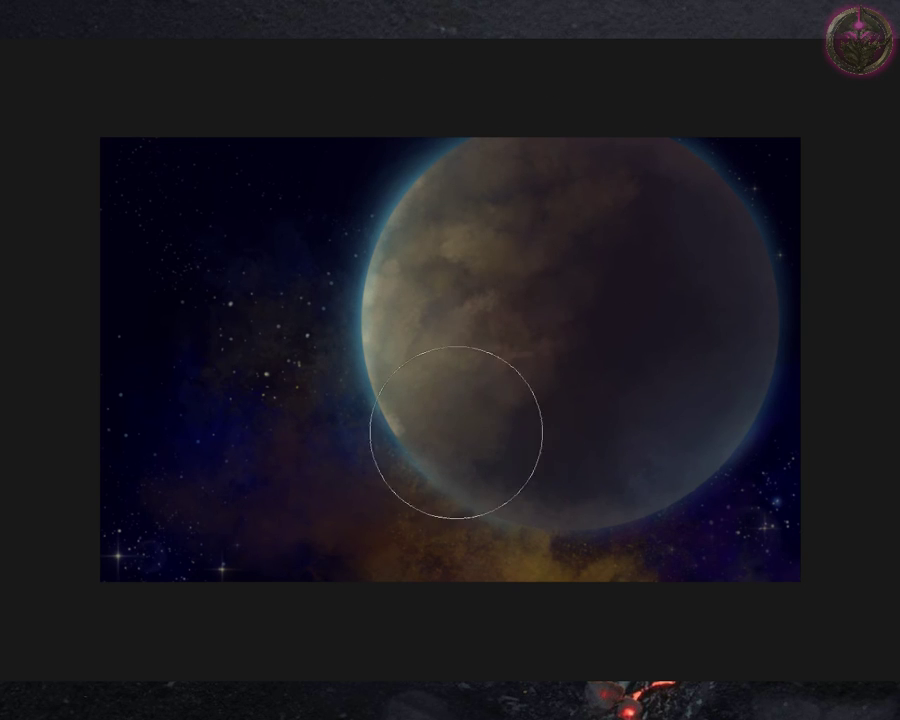
key(bracketleft)
key(bracketleft)
key(bracketleft)
key(bracketleft)
key(bracketleft)
key(bracketleft)
key(bracketleft)
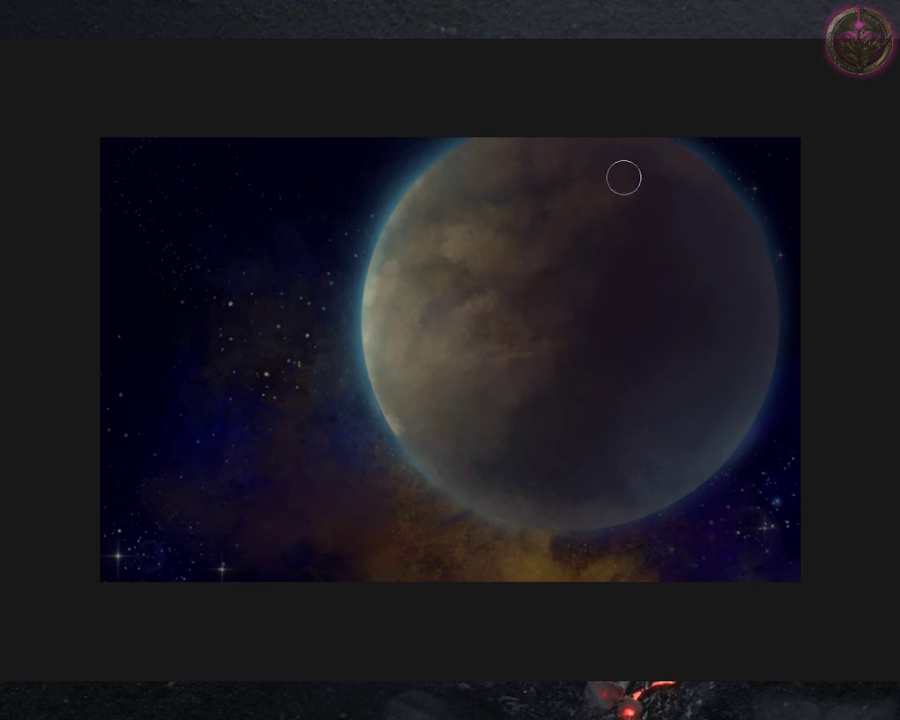
key(bracketleft)
key(bracketleft)
key(bracketright)
key(bracketright)
key(bracketright)
key(bracketright)
key(bracketright)
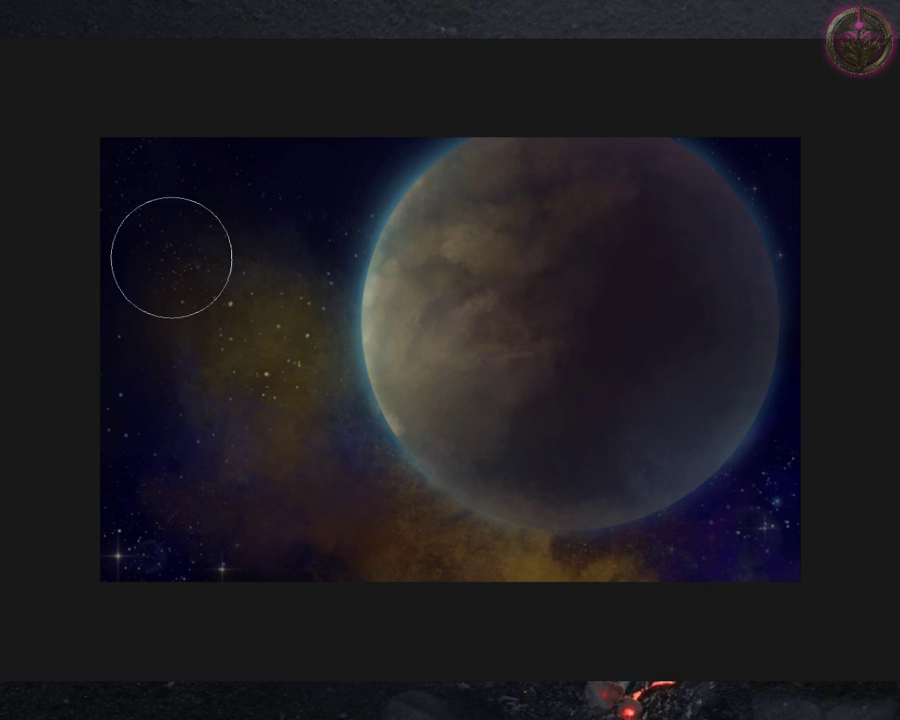
key(bracketright)
key(bracketright)
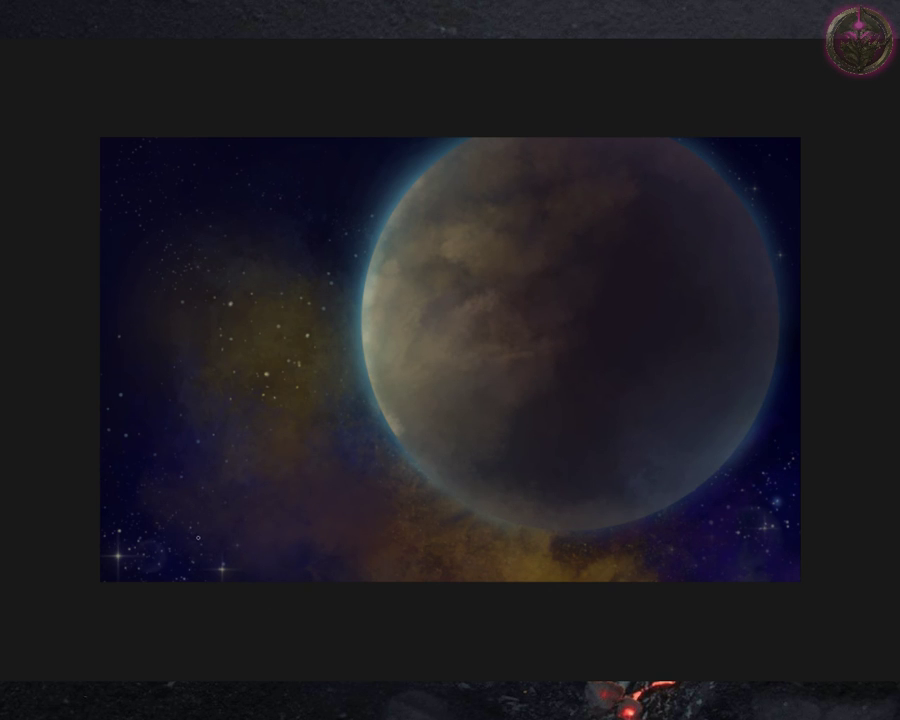
- Zoom in on the starry lower-left corner of the canvas
click(179, 581)
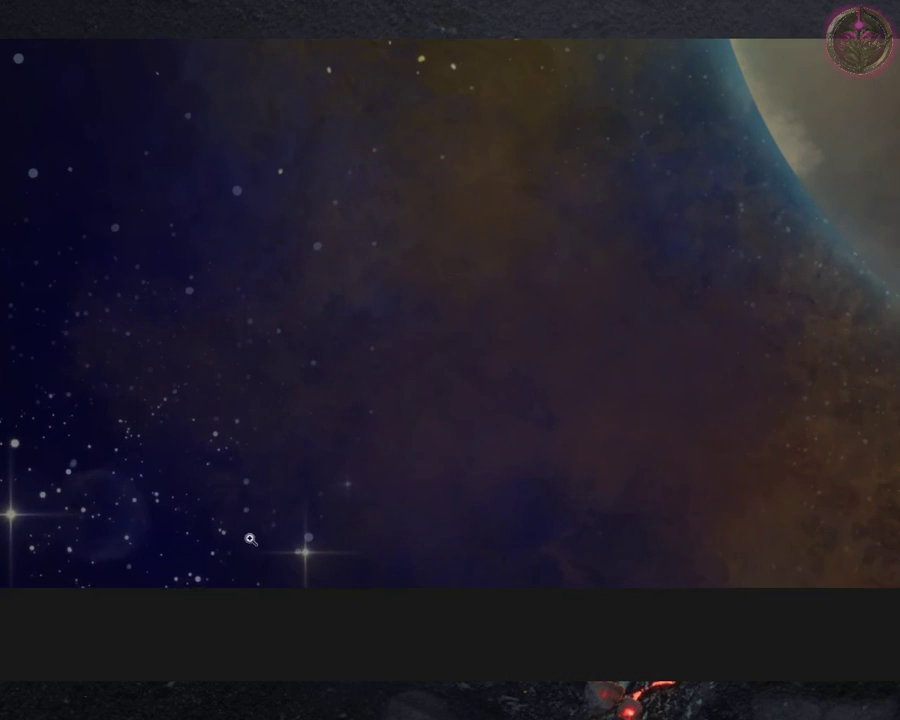